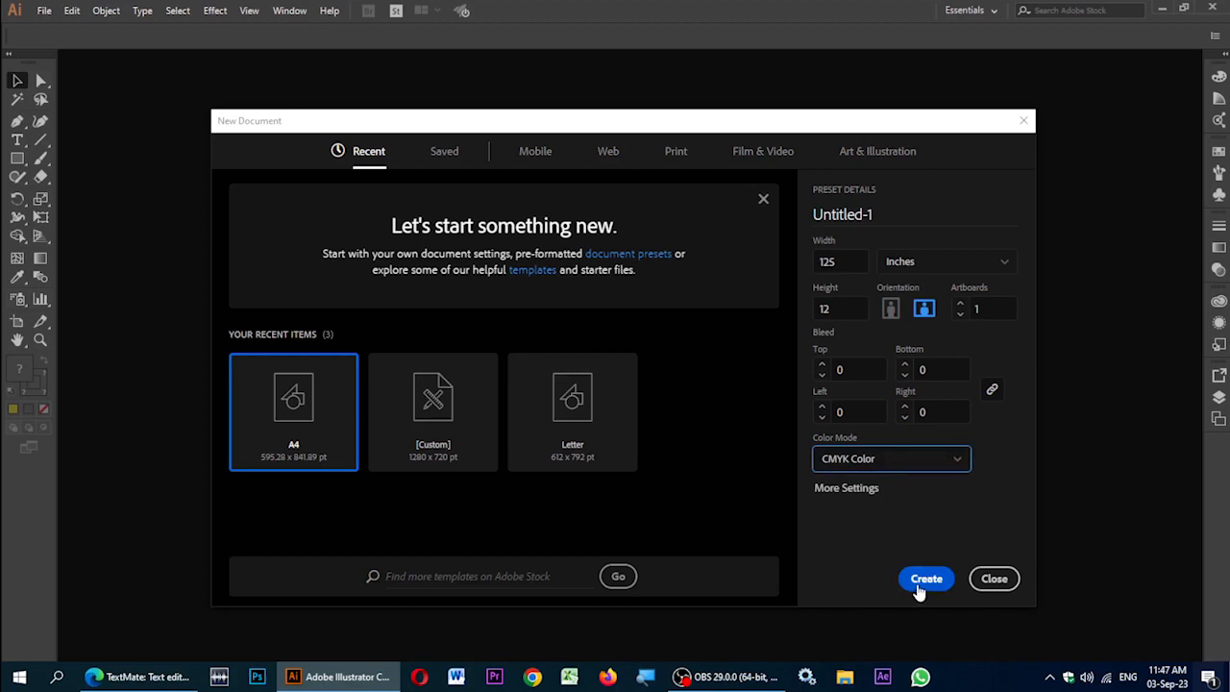
Step: Create the 125 × 12 in document 'Ustad Jano' with High (300 ppi) raster effects and Default preview
click(849, 490)
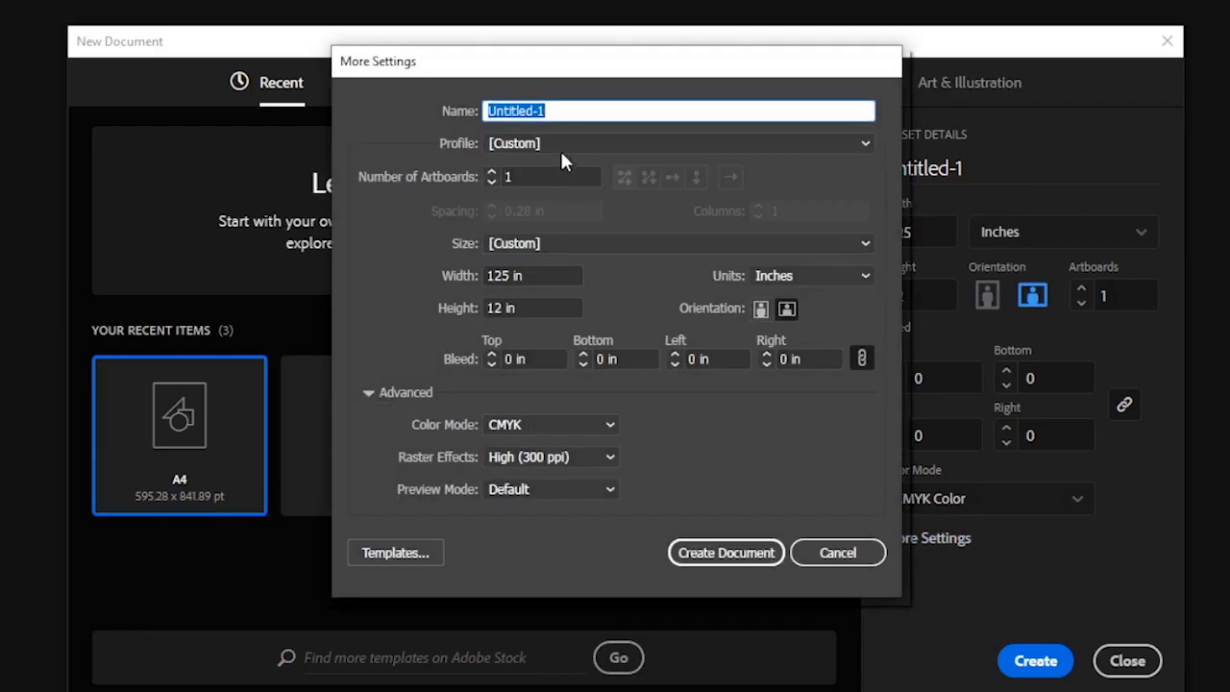
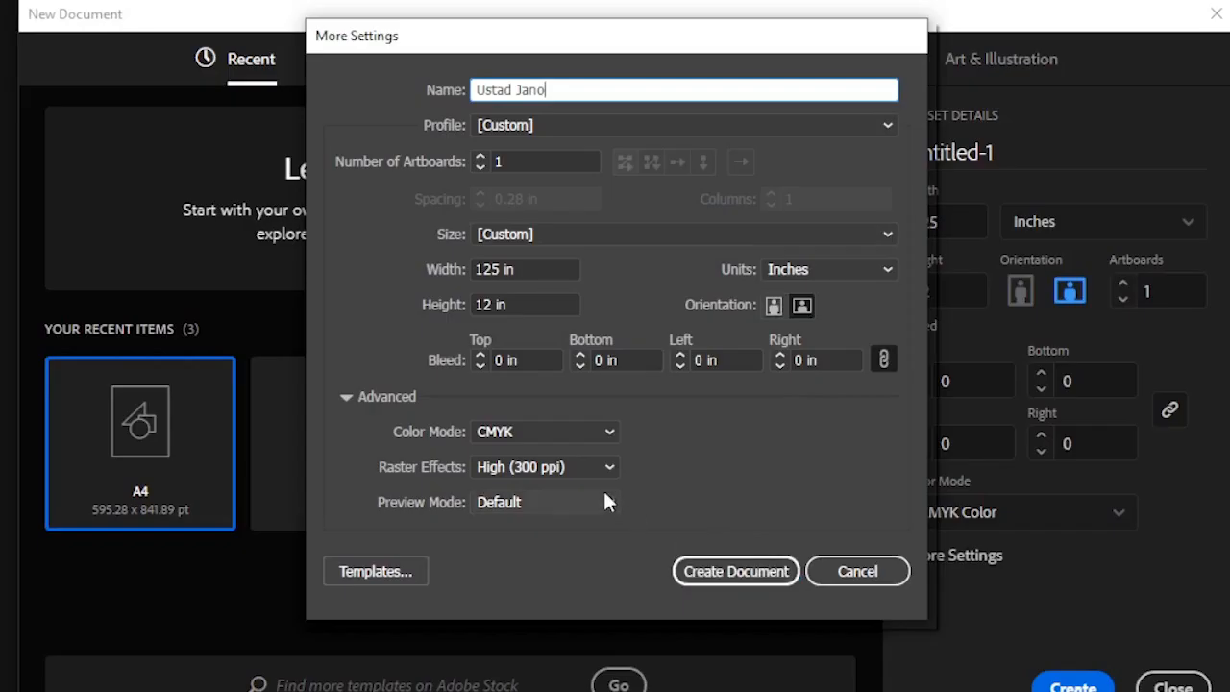
click(612, 428)
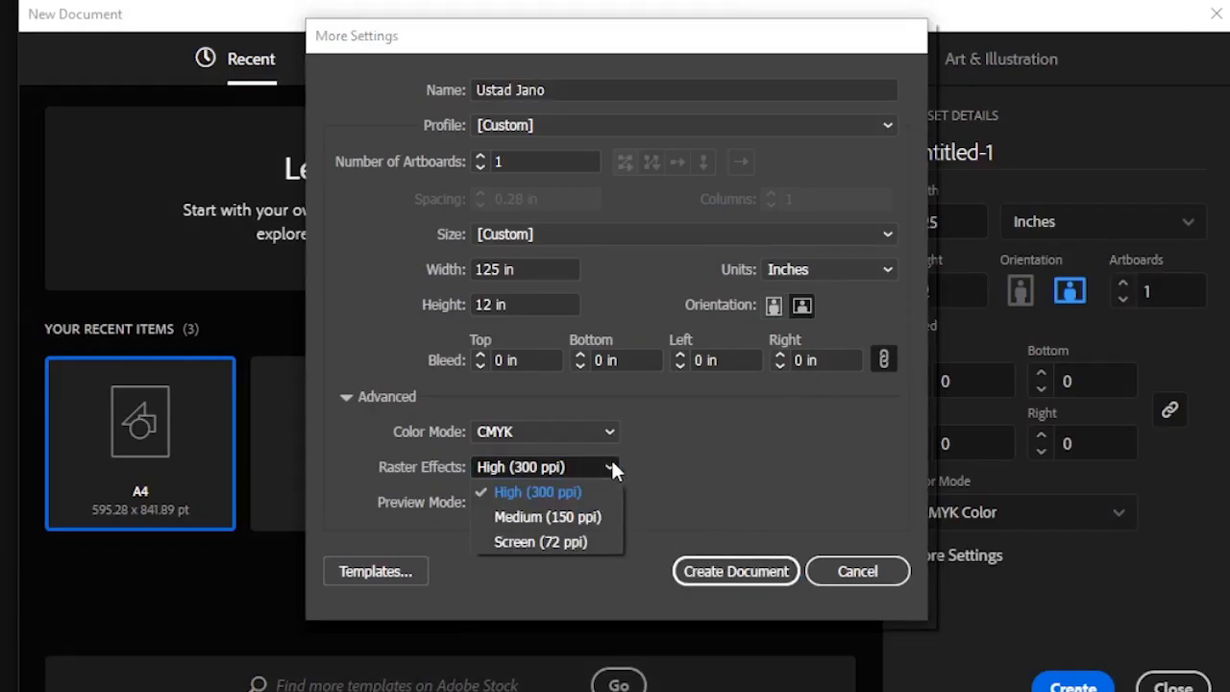
click(584, 491)
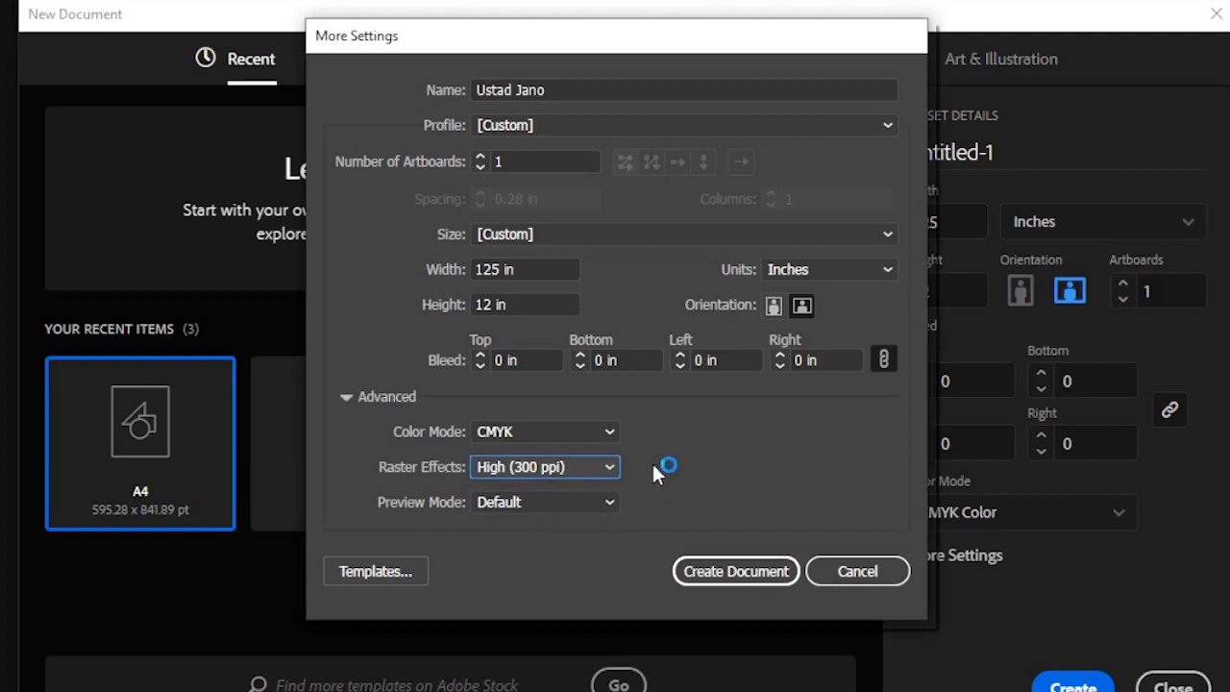
click(608, 501)
click(608, 500)
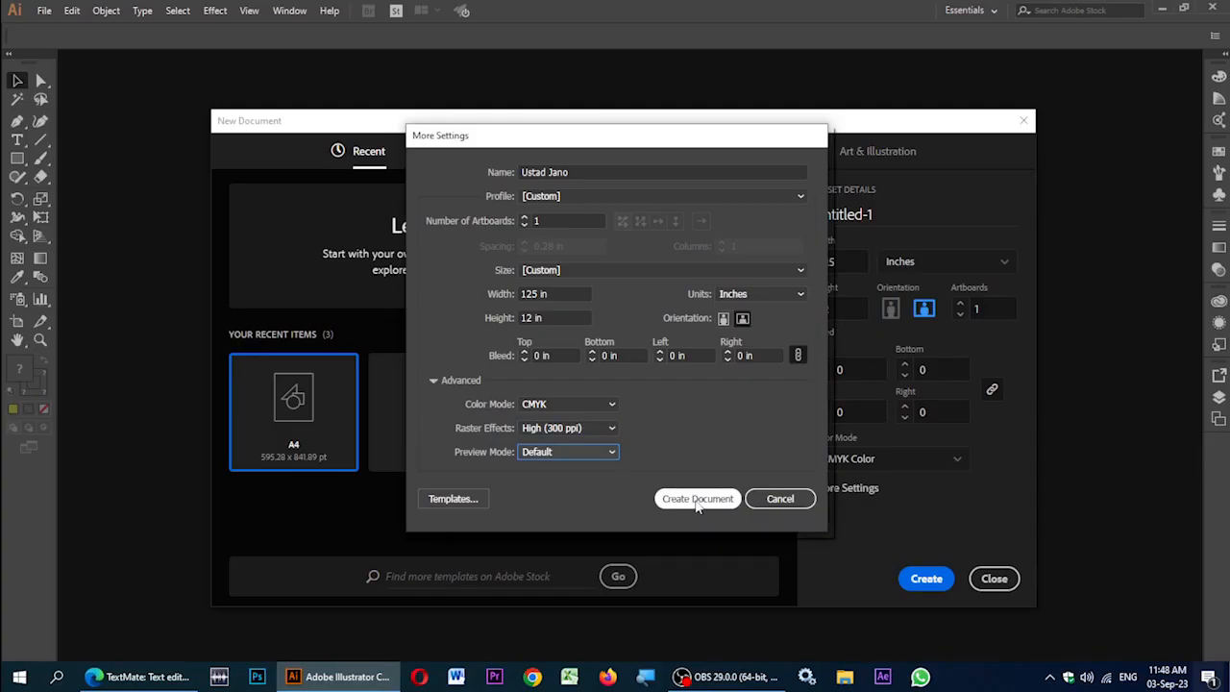
click(696, 502)
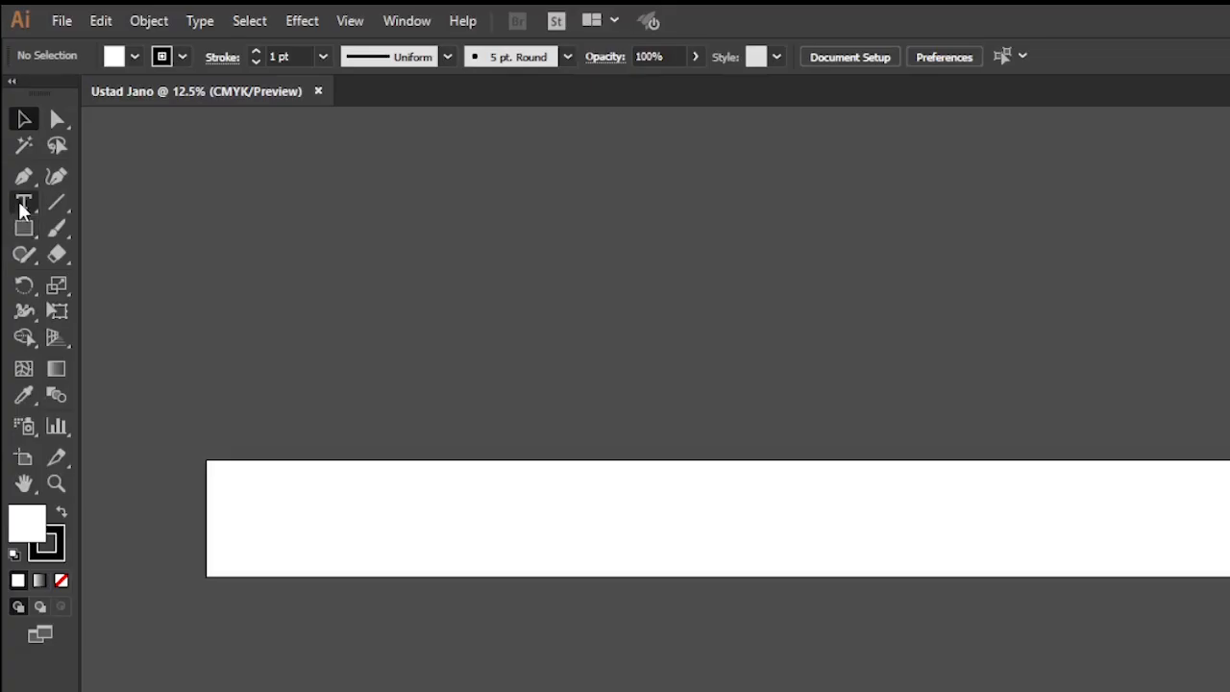
Step: Start a horizontal text object near the artboard's upper right and zoom the view to 33.33%
click(25, 145)
drag(36, 211, 126, 212)
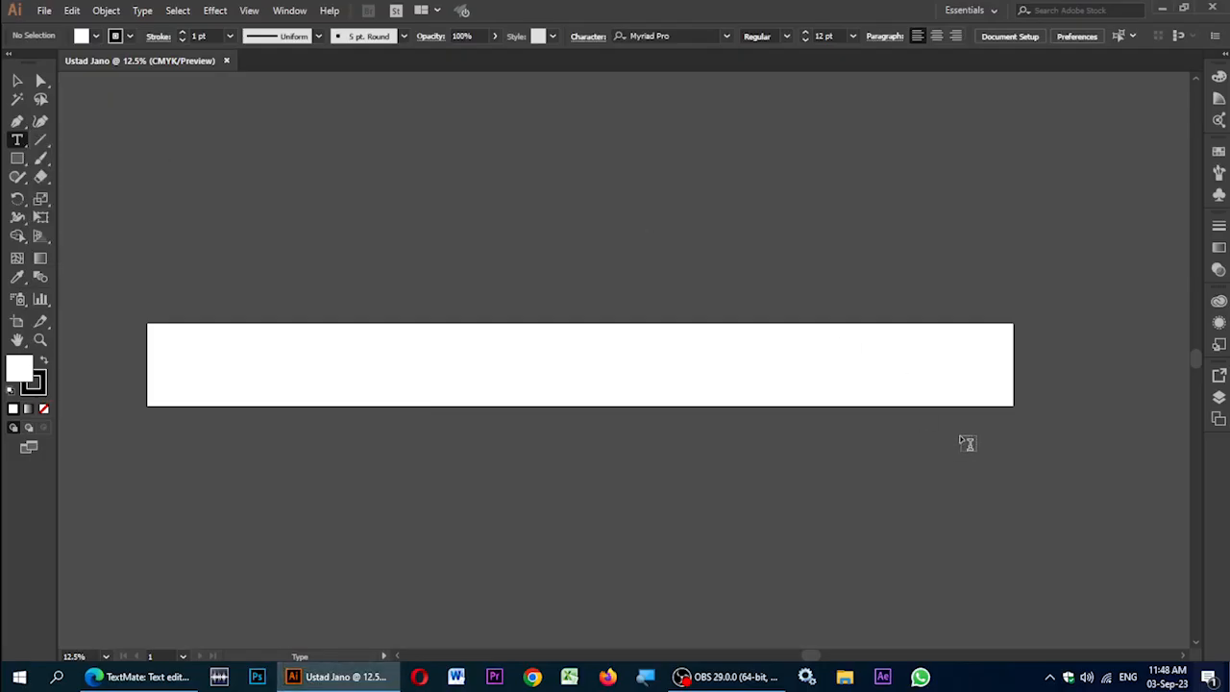
click(919, 349)
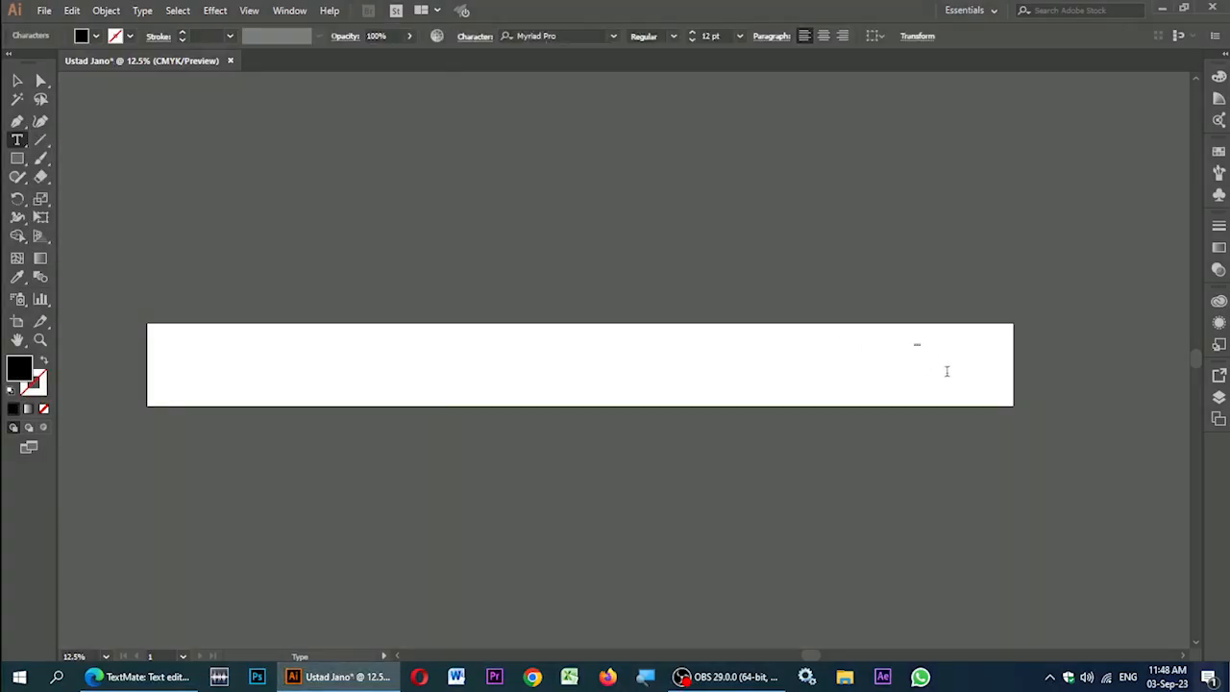
scroll(963, 385, up, 6)
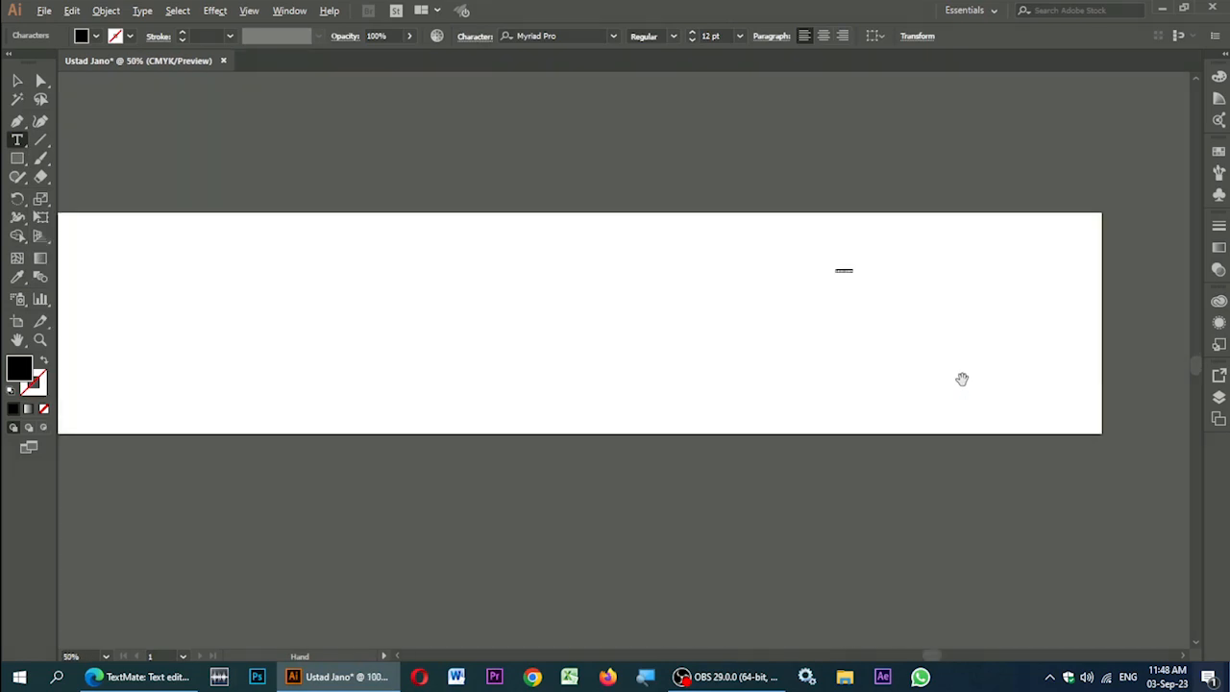
scroll(882, 317, down, 2)
scroll(876, 332, down, 1)
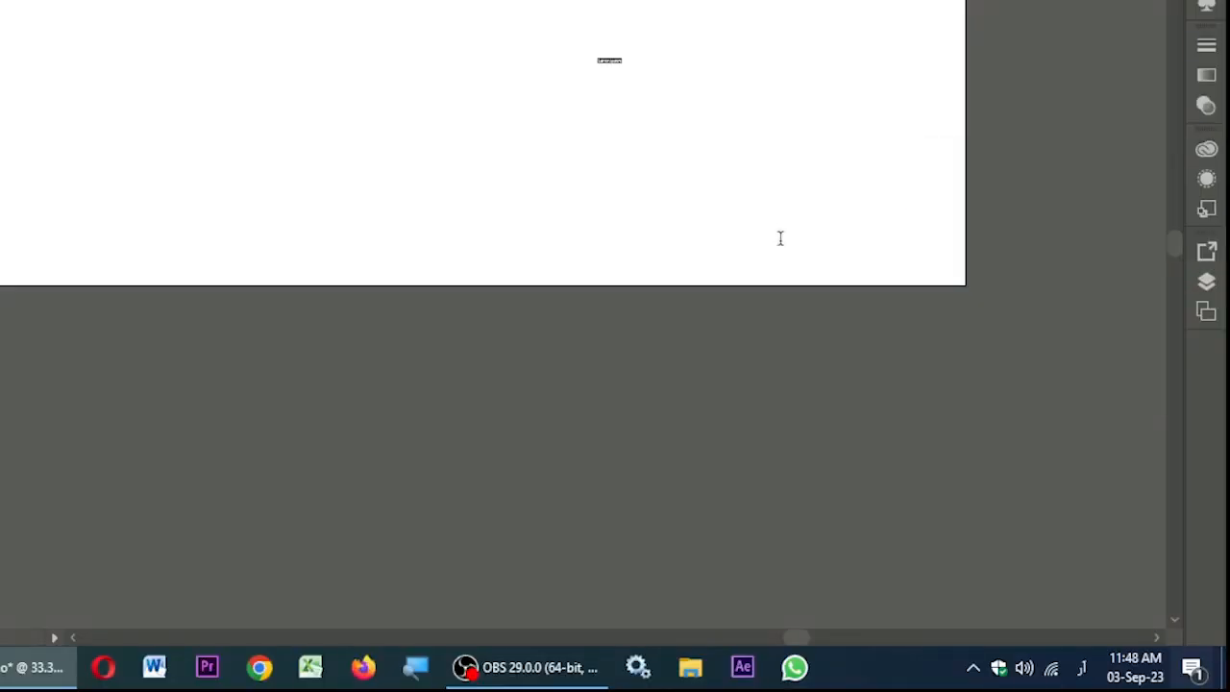
Step: Switch the Windows keyboard input to Urdu to type the title, then back to English
click(1082, 667)
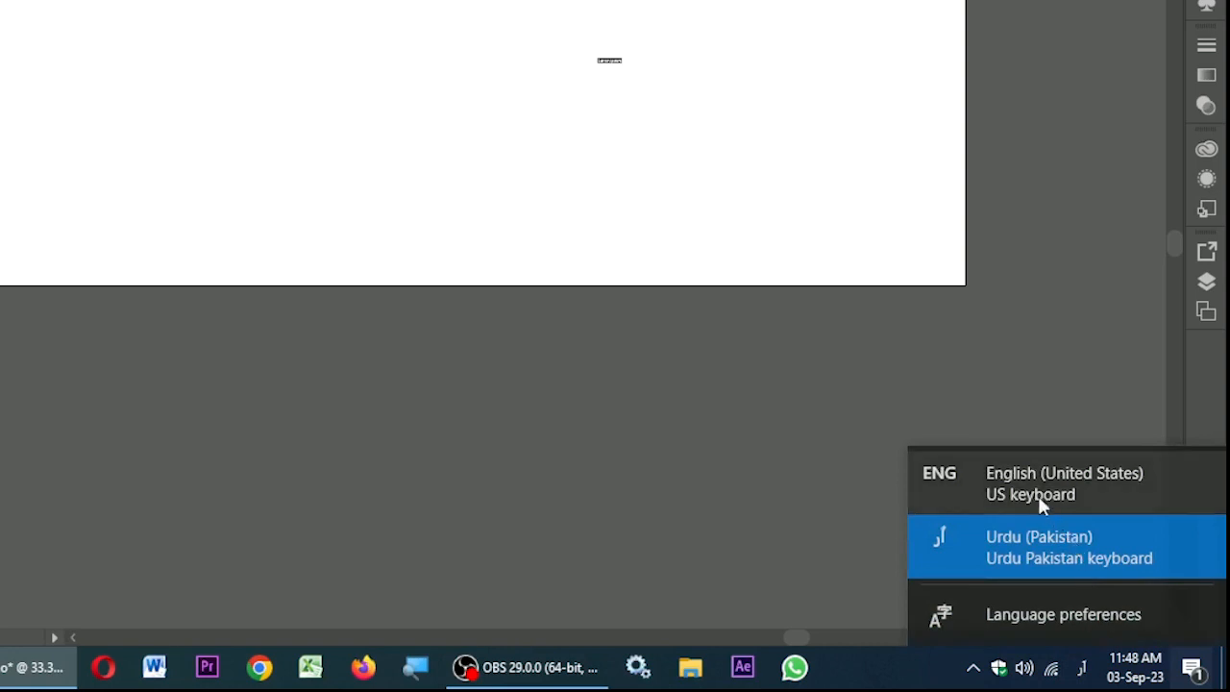
click(1037, 493)
click(1081, 667)
click(1055, 544)
click(1081, 667)
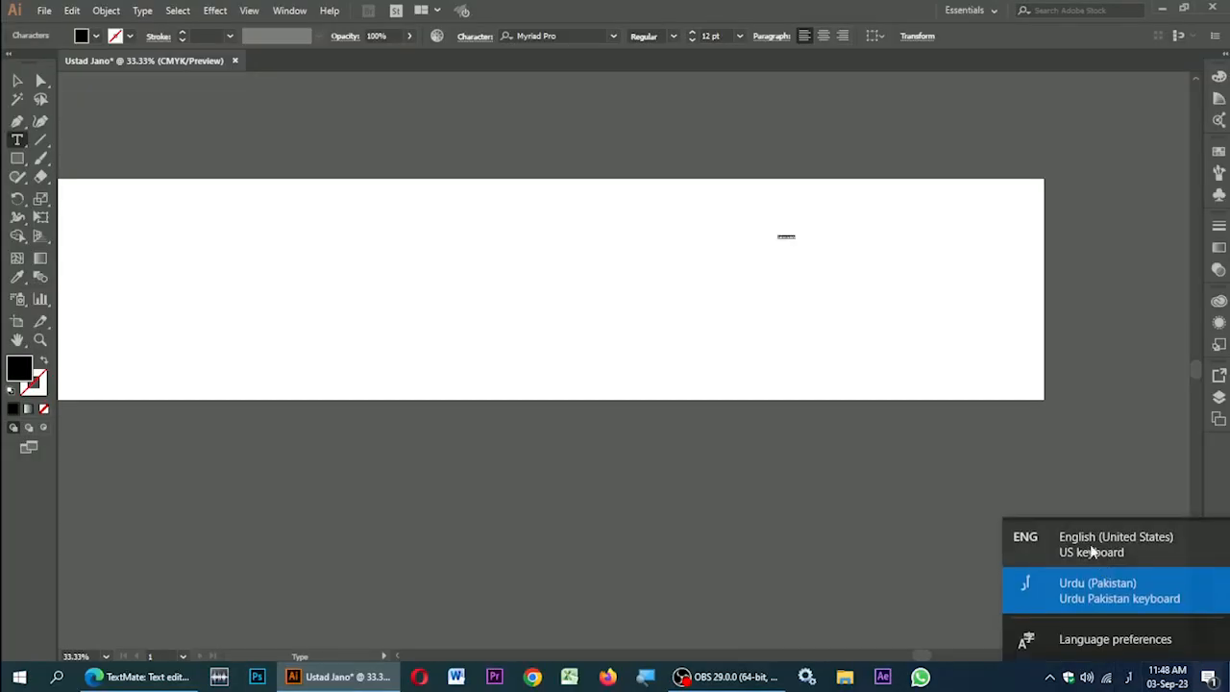
click(1092, 546)
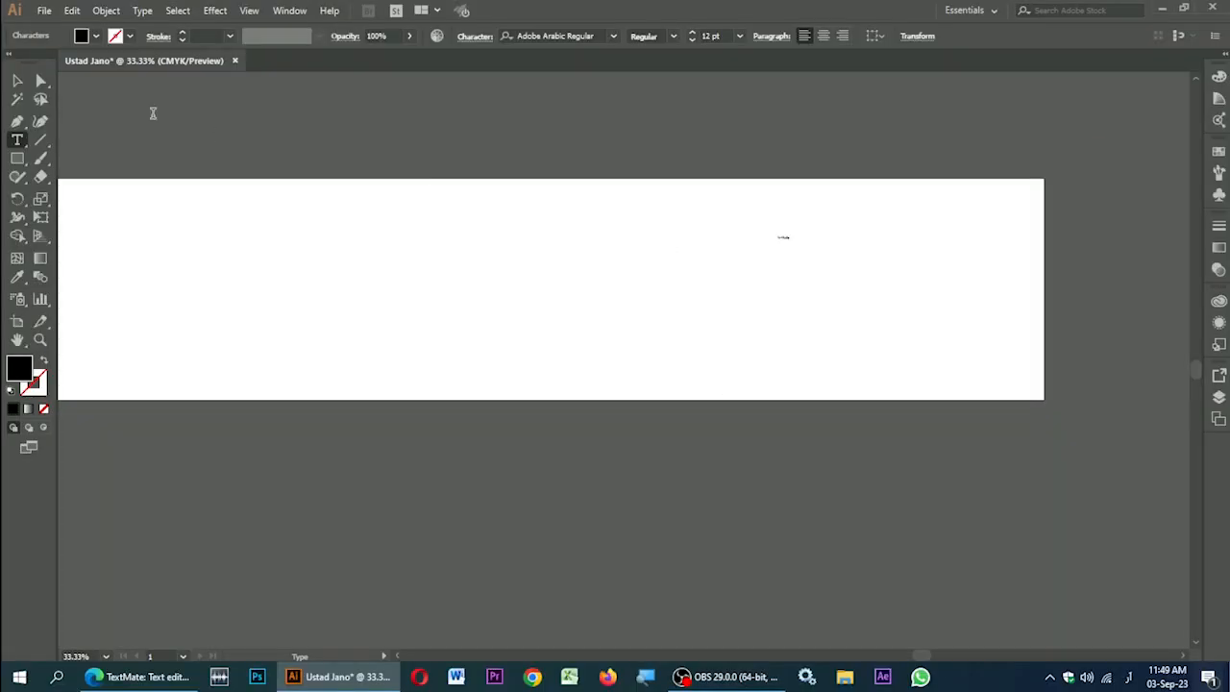
Step: Scale the Urdu title up to about 289 pt and move it down on the artboard
click(17, 84)
click(785, 237)
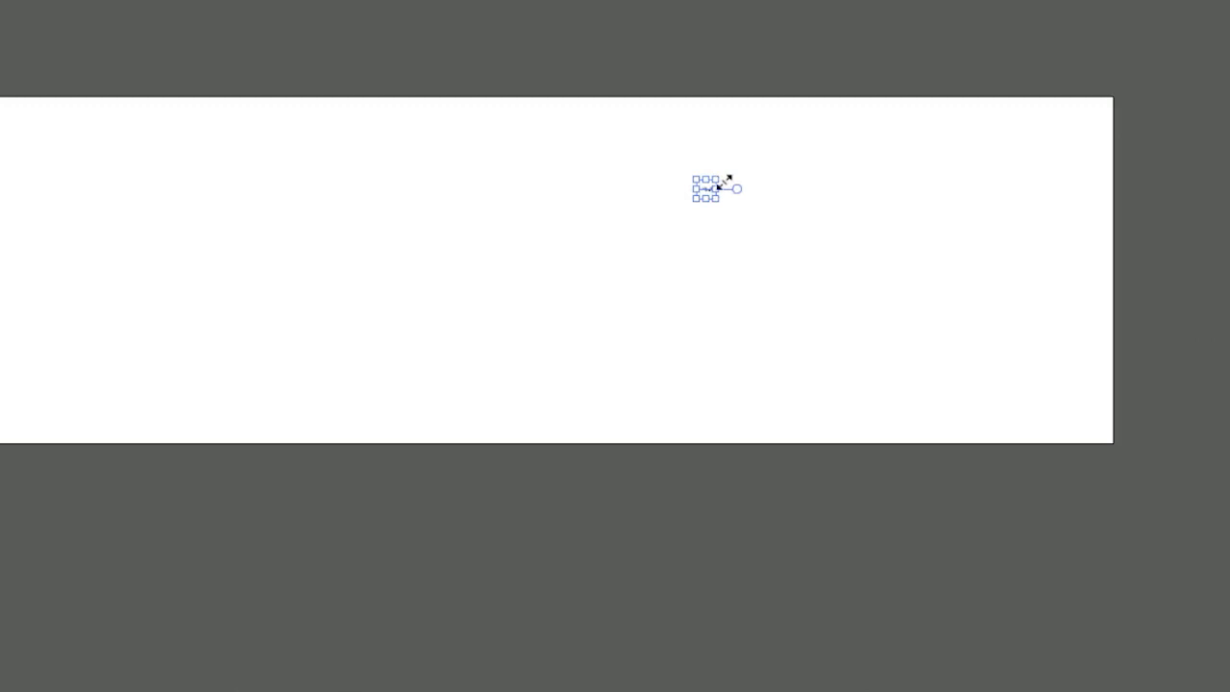
drag(719, 178, 969, 230)
drag(928, 296, 907, 277)
drag(948, 242, 1005, 165)
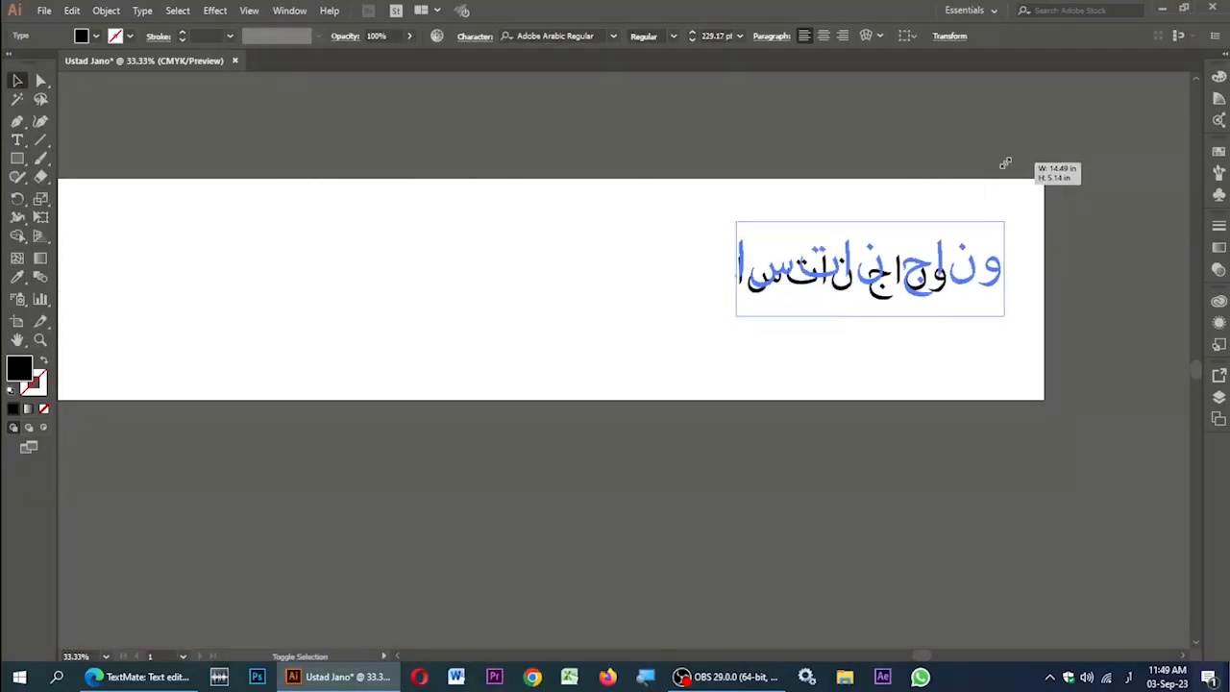
Step: Turn on Show Indic Options in the Type preferences
click(71, 10)
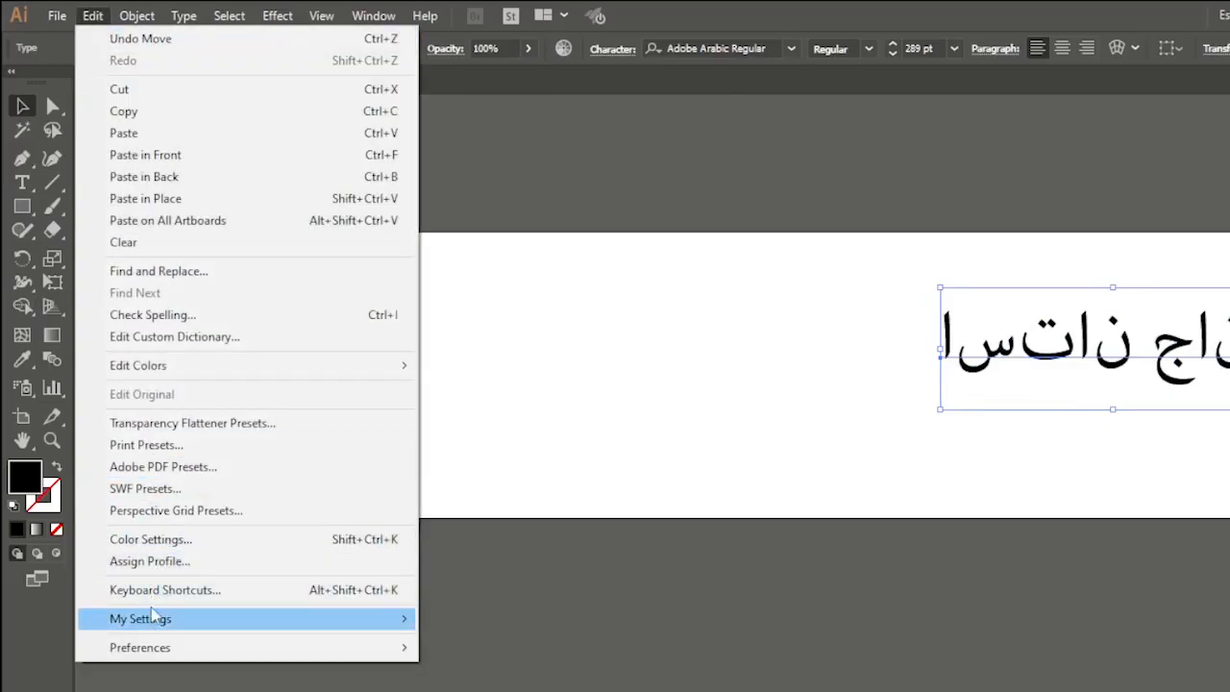
mouse_move(165, 648)
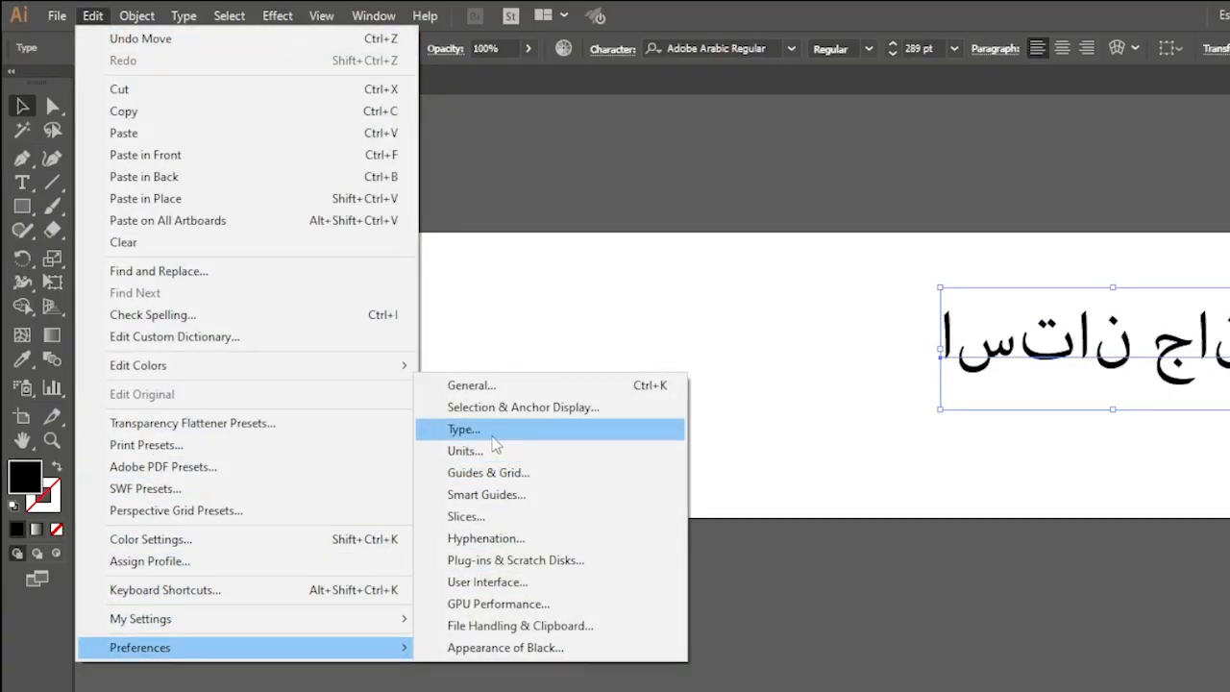
click(451, 426)
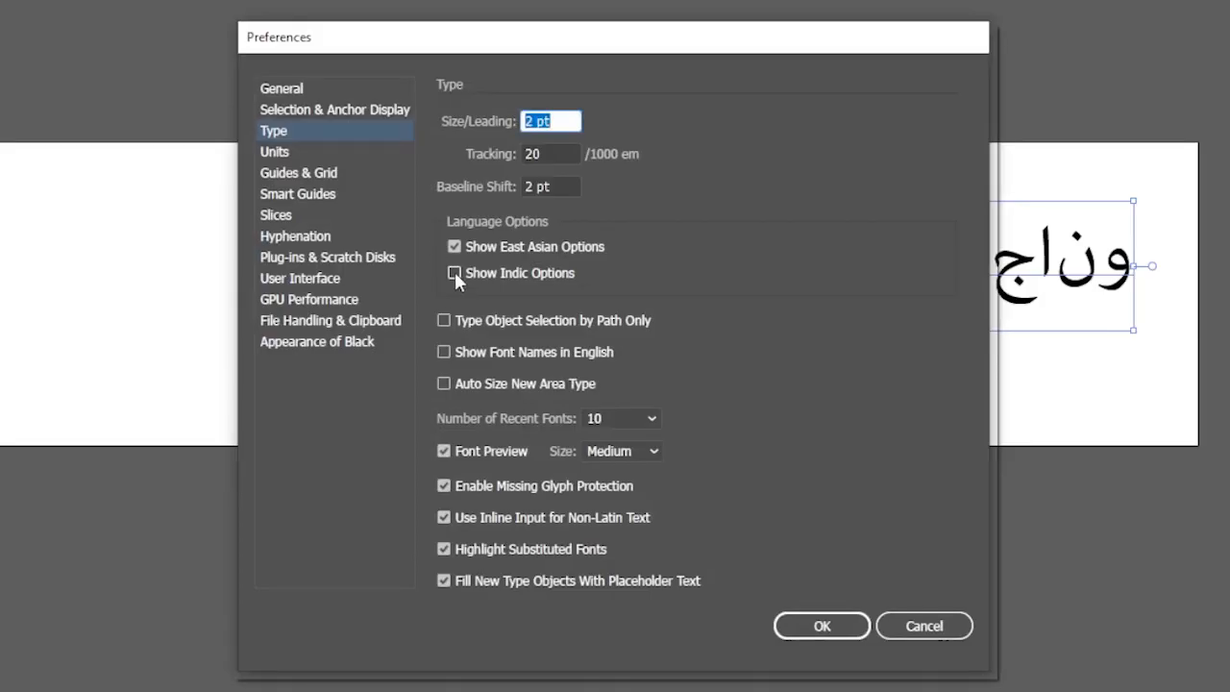
click(455, 273)
click(454, 247)
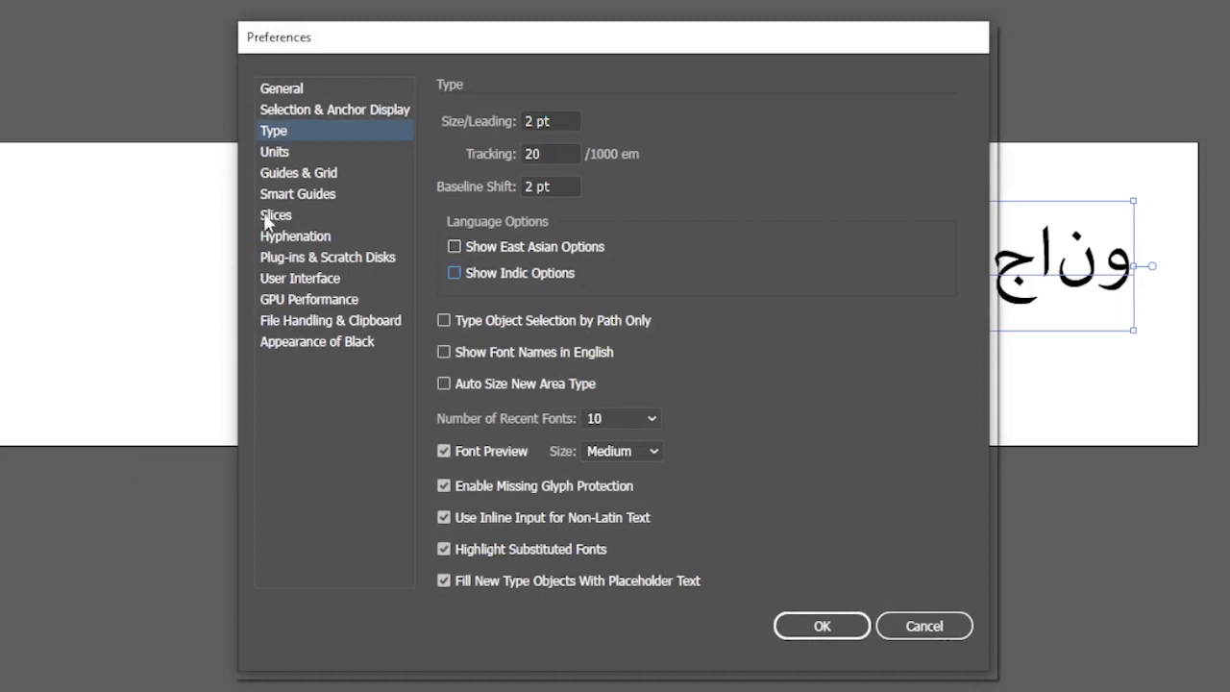
click(276, 135)
click(456, 272)
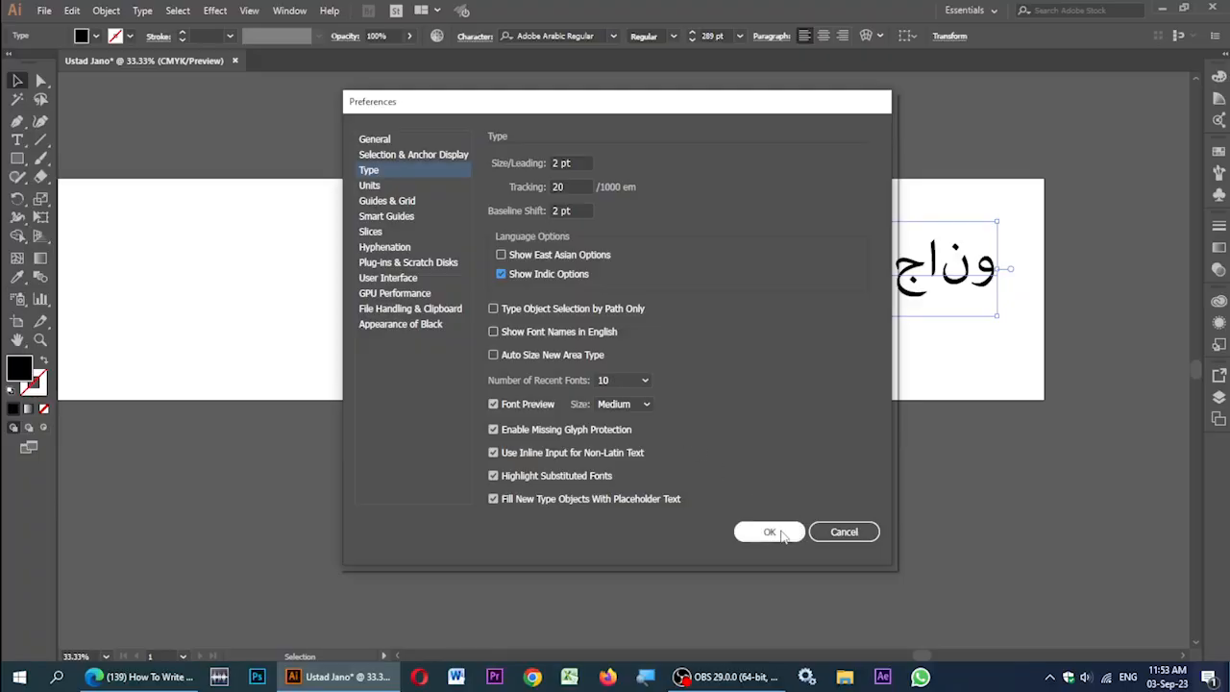
click(770, 533)
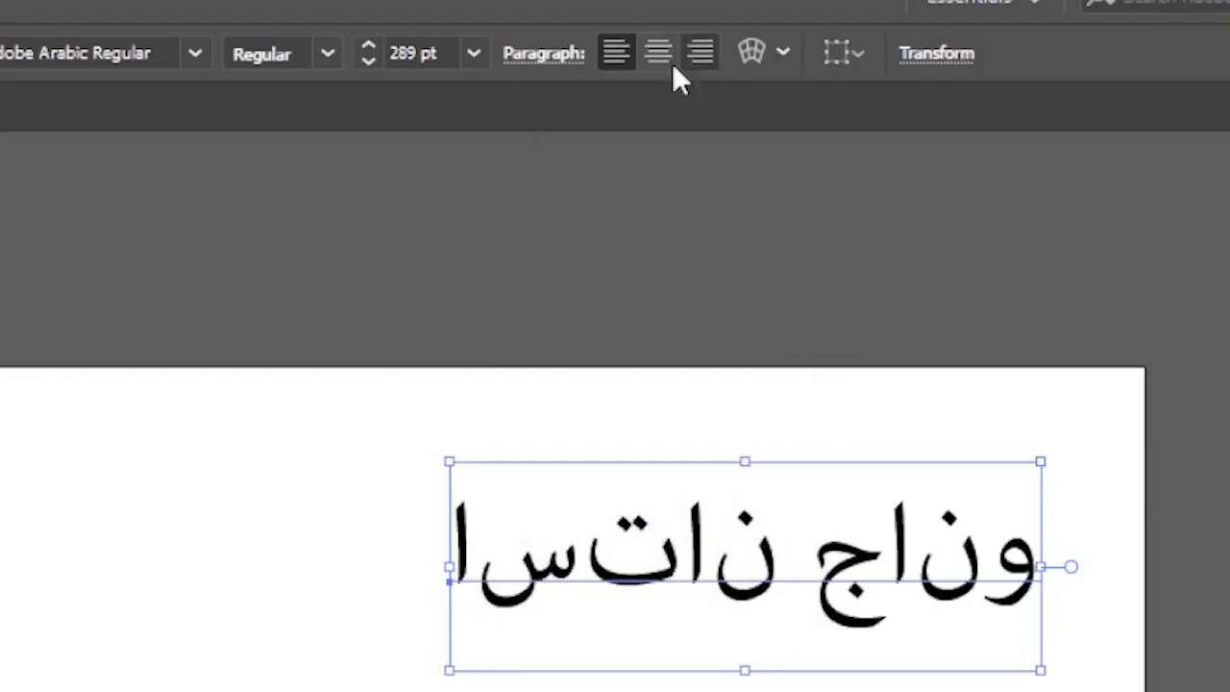
Step: Apply the Middle Eastern & South Asian Every-line Composer to the Urdu title
click(558, 54)
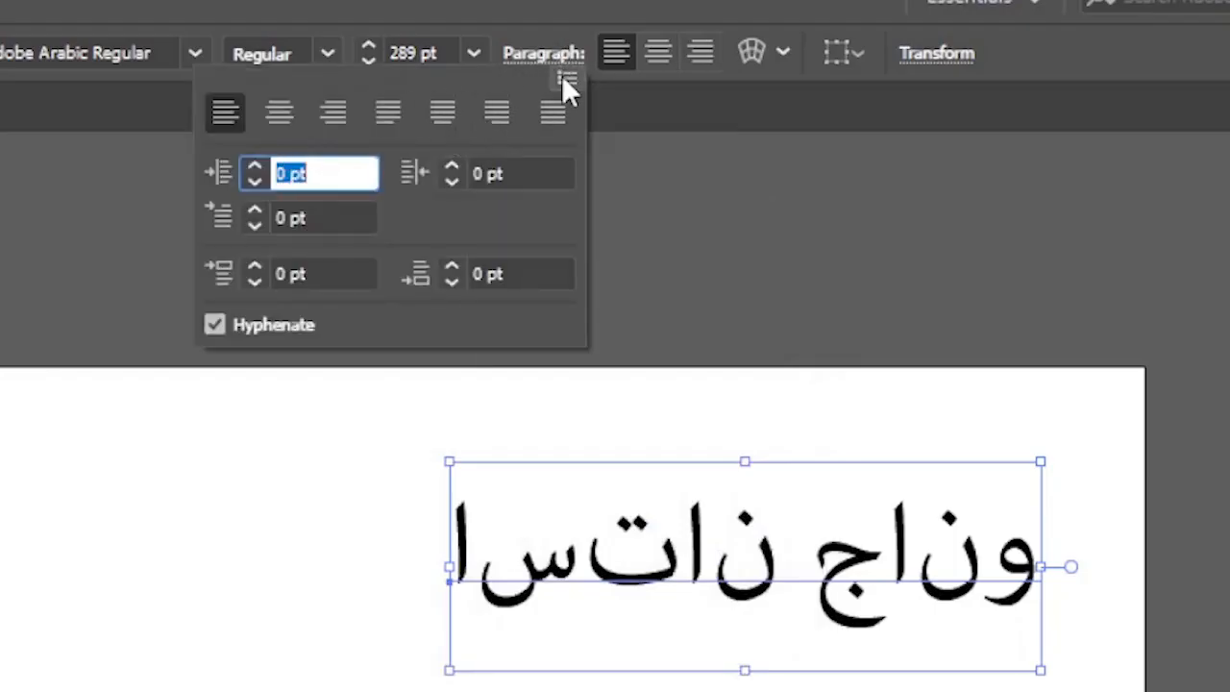
click(569, 77)
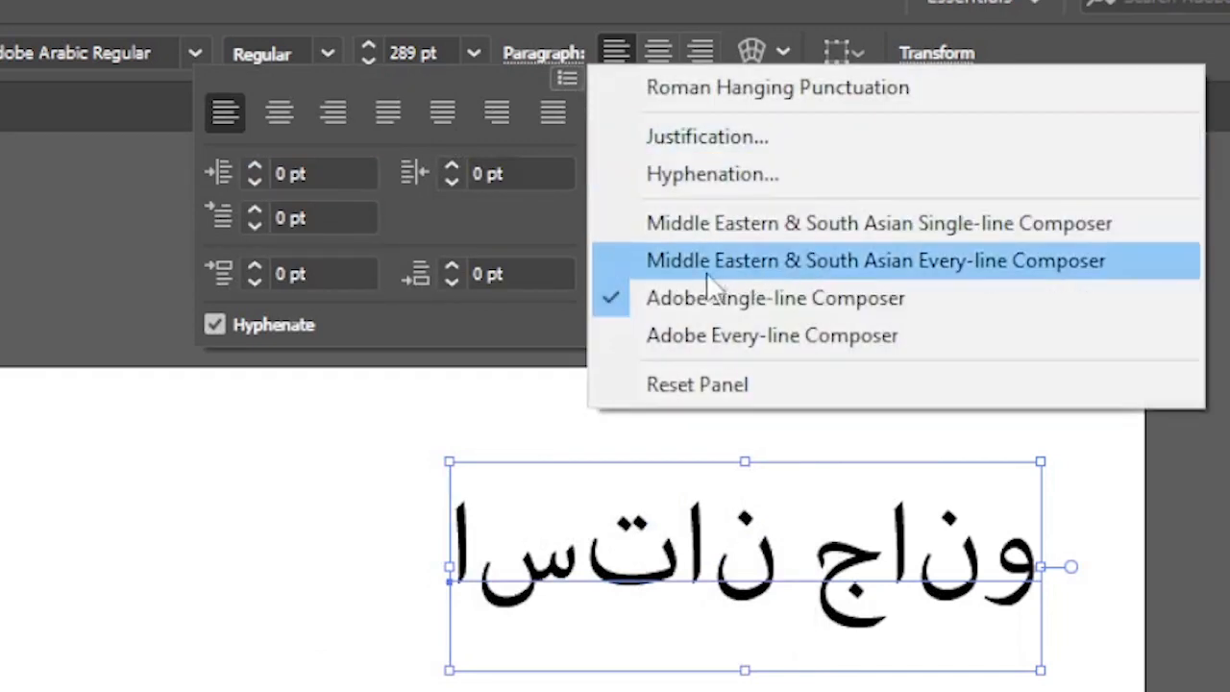
click(936, 231)
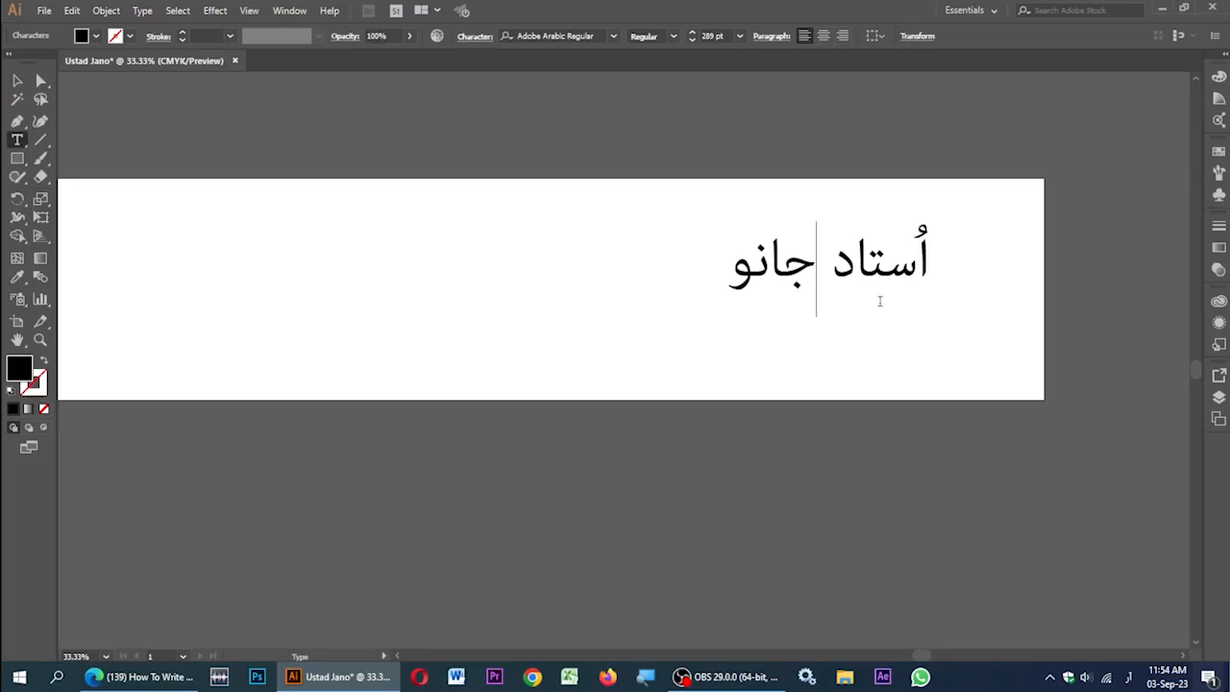
Step: Remove the space between the Urdu words and set the title in Jameel Noori Nastaleeq Regular
key(Right)
key(Right)
key(Delete)
key(ctrl+a)
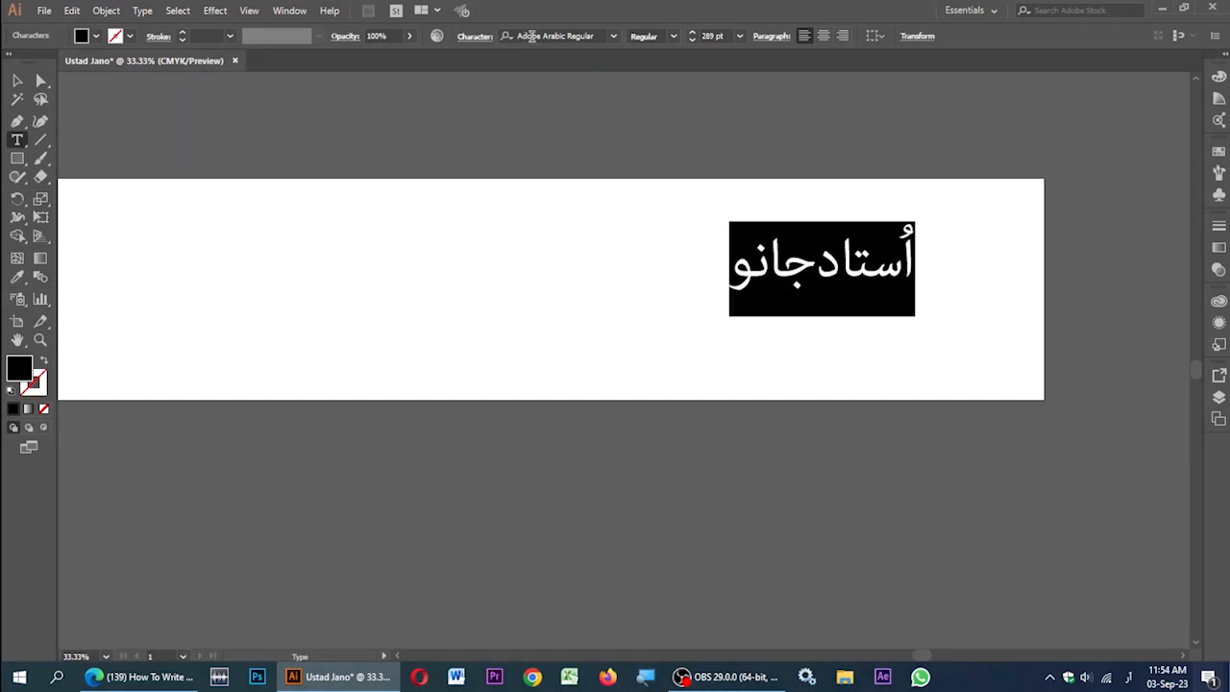
click(546, 35)
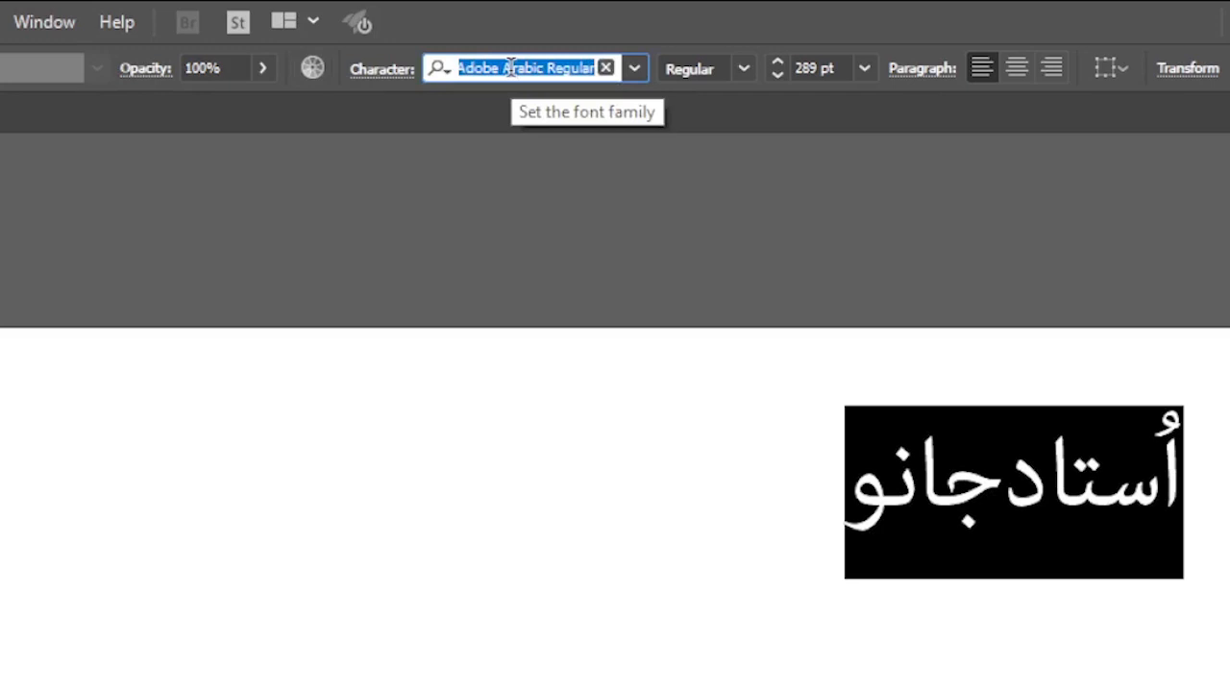
text(ja)
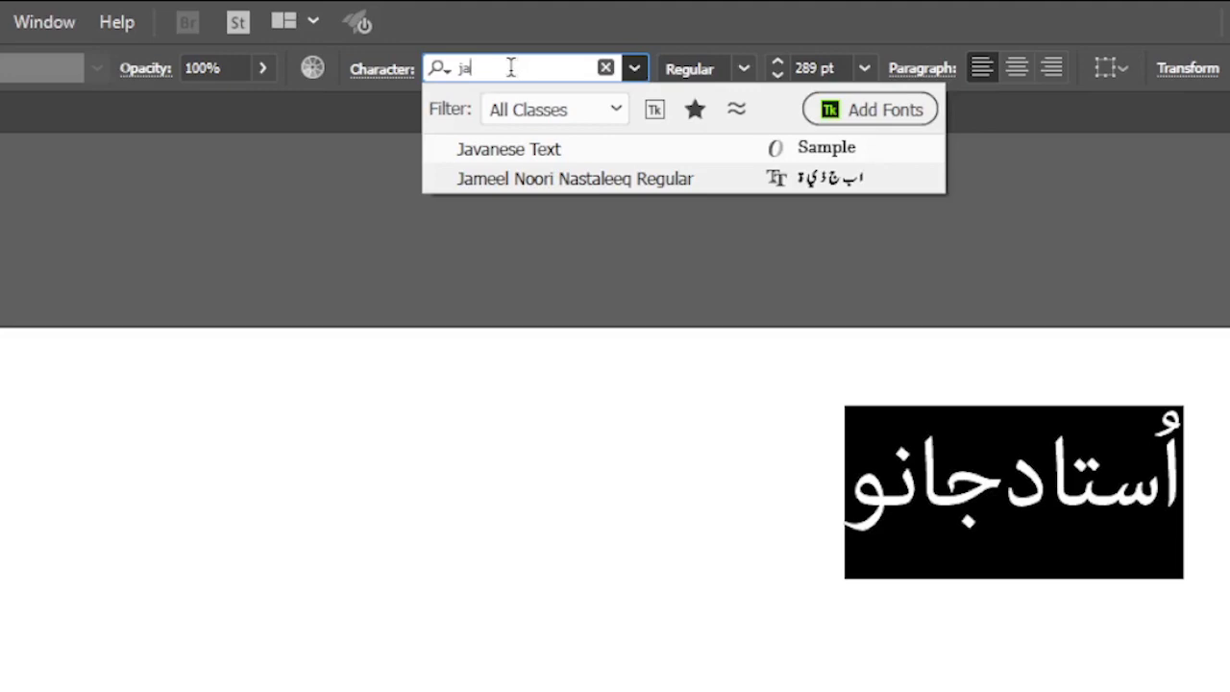
click(563, 175)
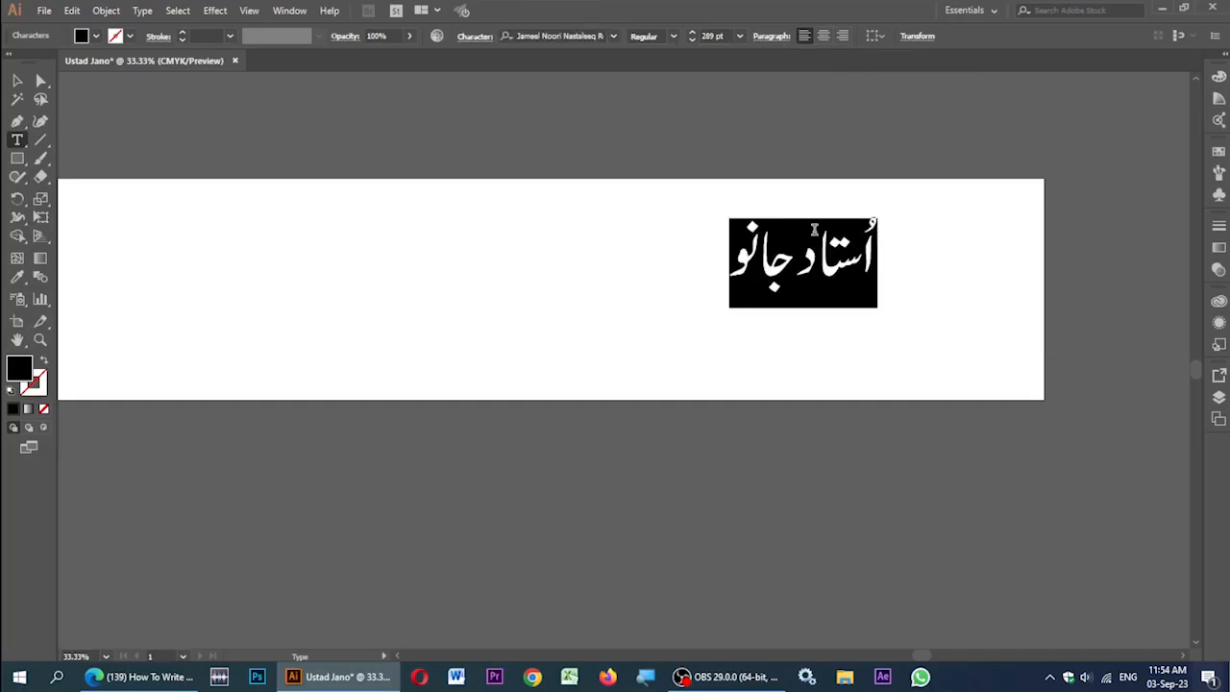
click(17, 81)
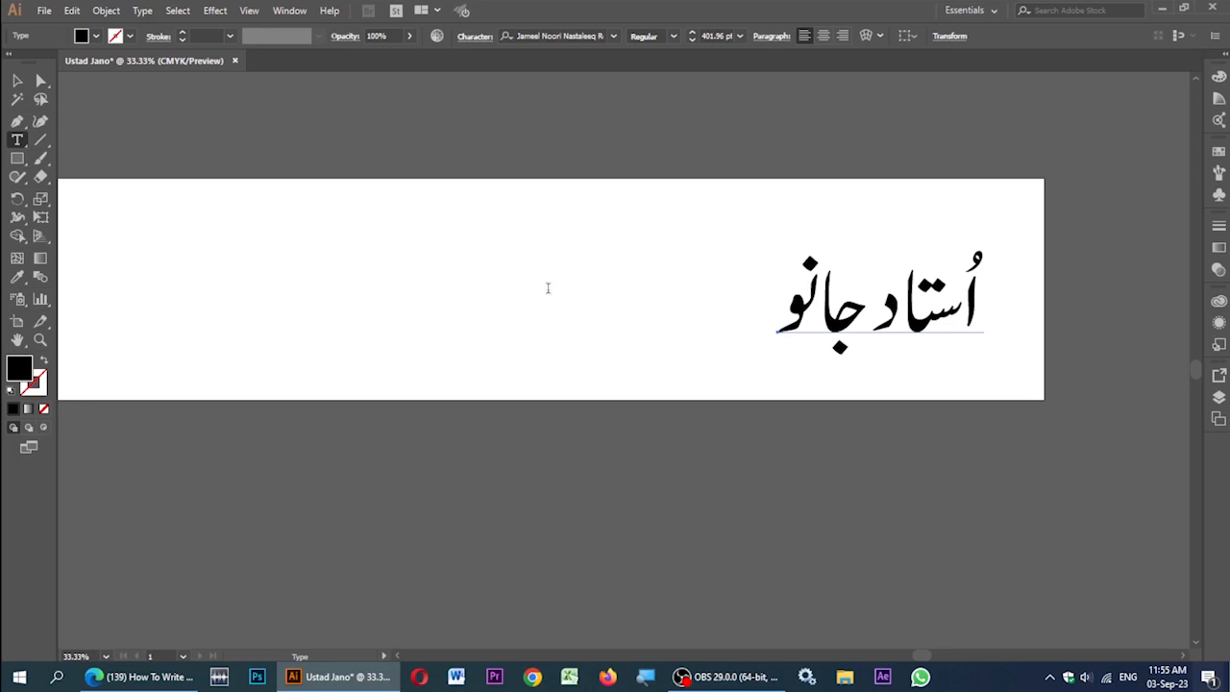
Step: Add the word ڈینٹر, enlarge it to match the name, and place it left of اُستاد جانو
click(547, 289)
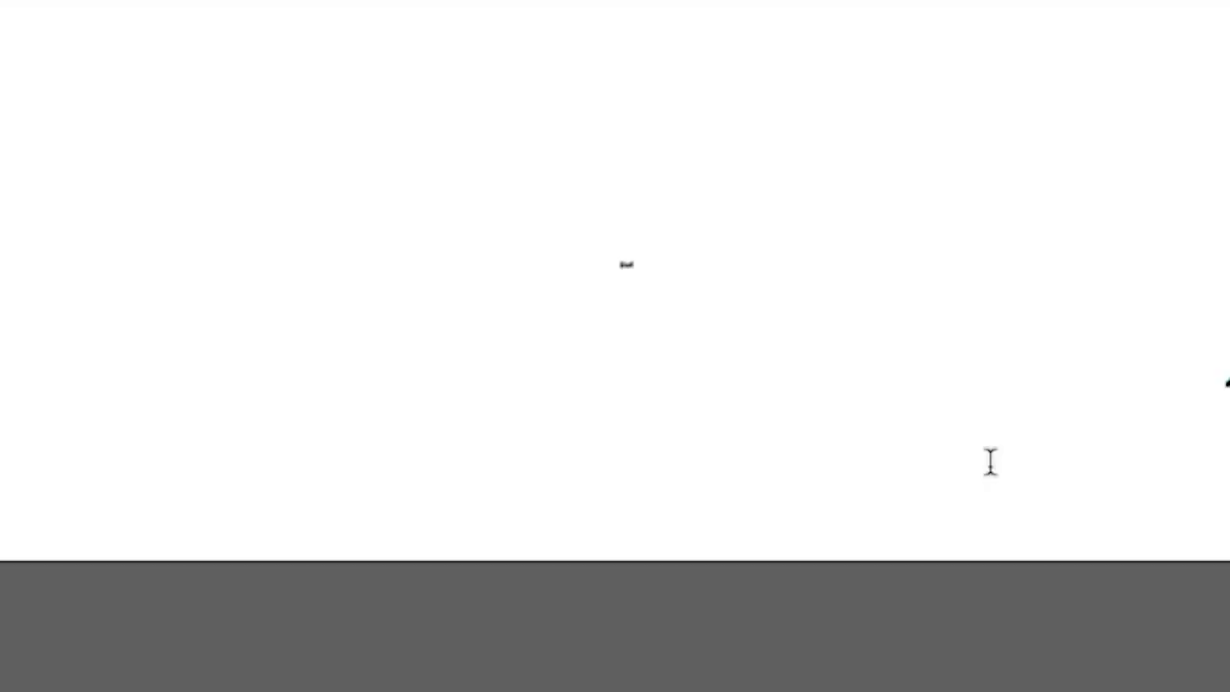
text(ڈینٹر)
click(18, 80)
drag(622, 265, 699, 196)
drag(719, 181, 745, 96)
drag(708, 130, 706, 294)
drag(916, 334, 932, 322)
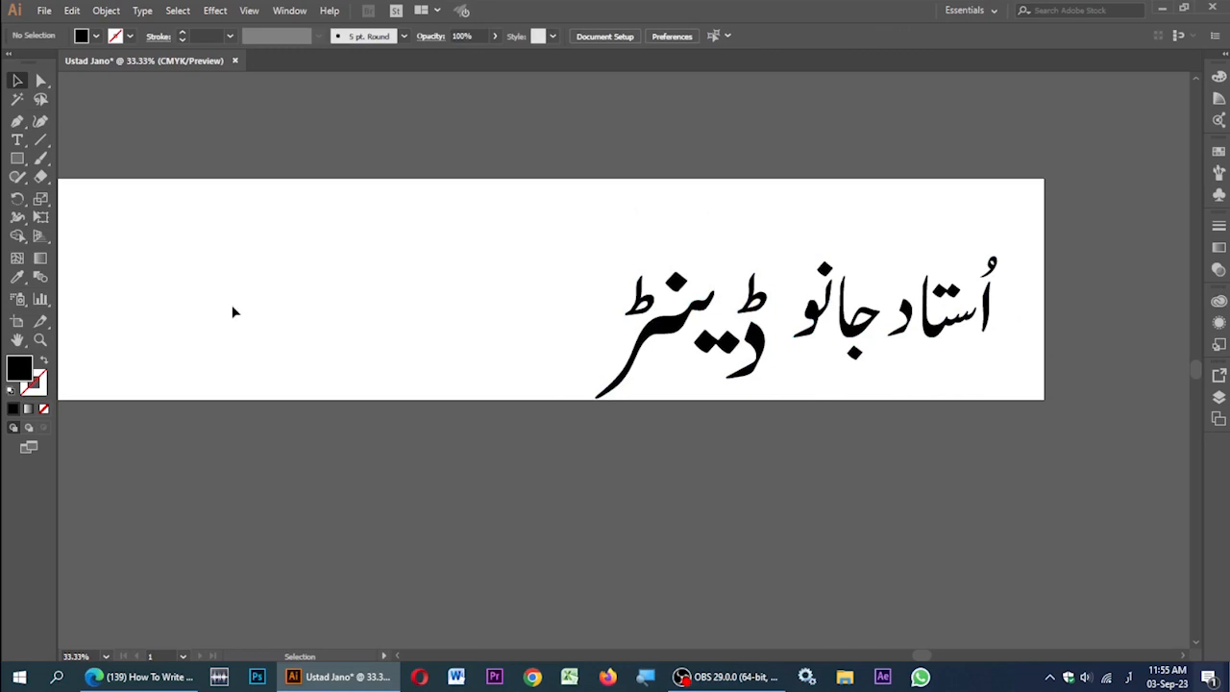
Step: Start a 60 pt text line near the banner top and type the phone number
click(17, 140)
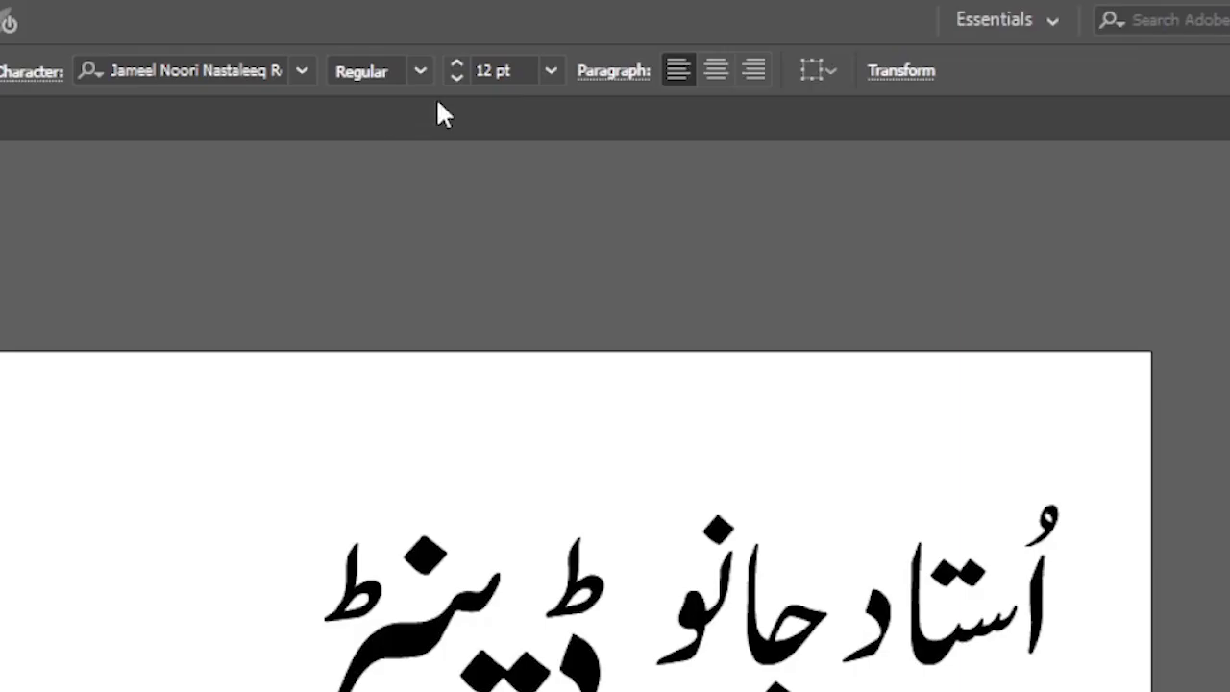
click(551, 73)
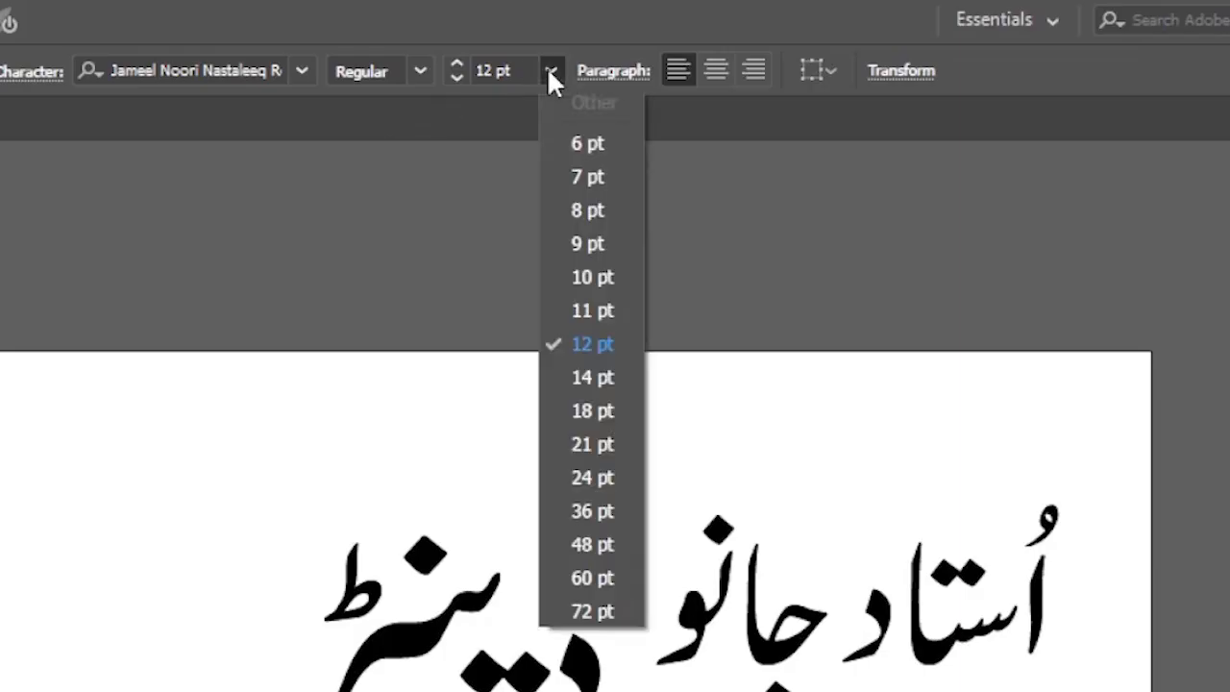
click(554, 580)
click(366, 239)
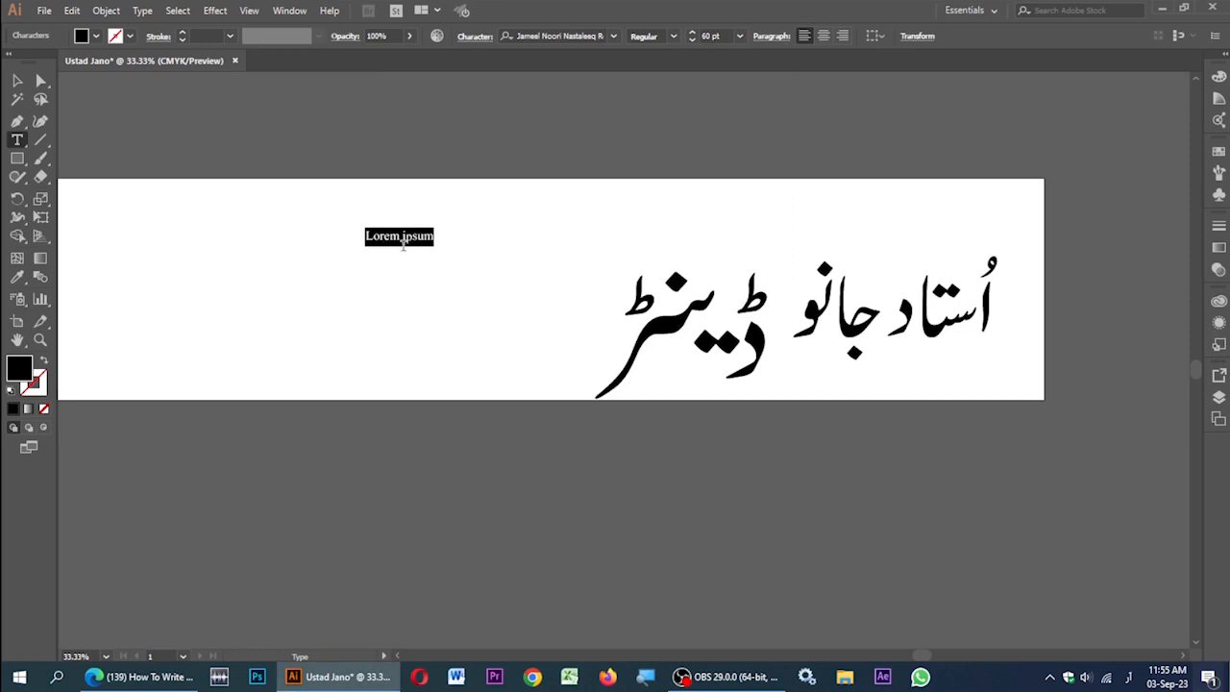
key(alt+shift)
Step: Enlarge the phone number and move it to the banner's lower left
click(16, 80)
drag(444, 229, 604, 191)
drag(519, 216, 447, 372)
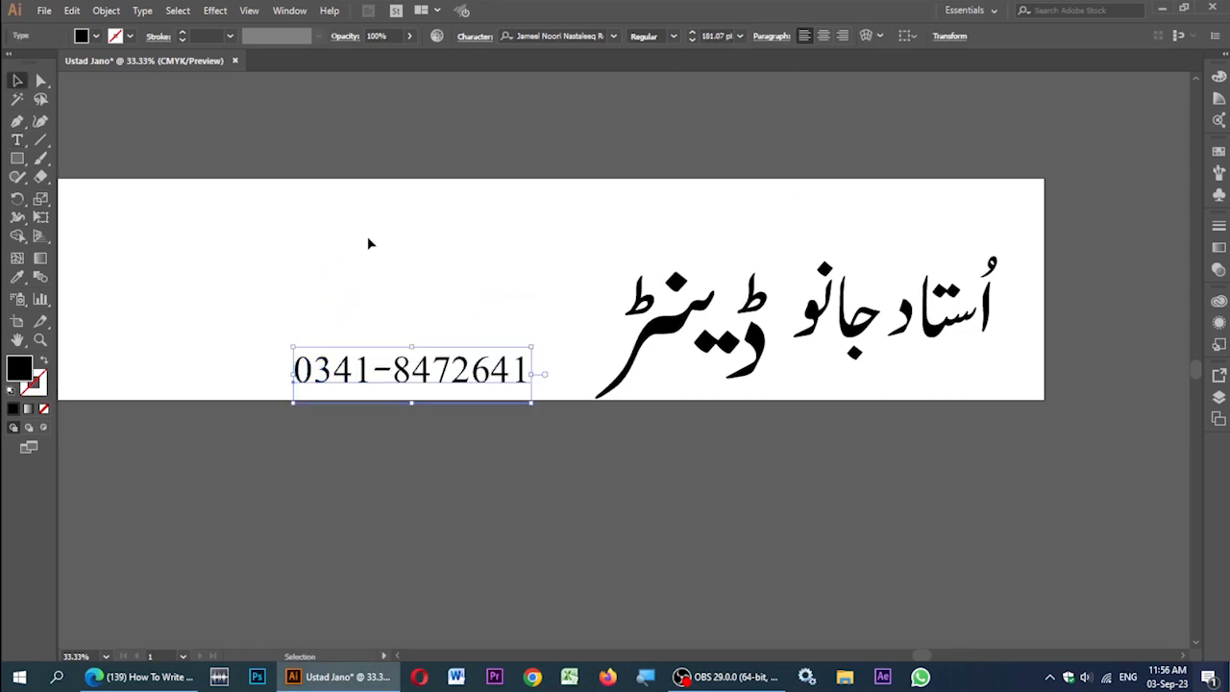
Step: Add یا اللہ, enlarge it, and place it in the banner's top-right corner
click(17, 139)
click(488, 213)
text(ا اللہ)
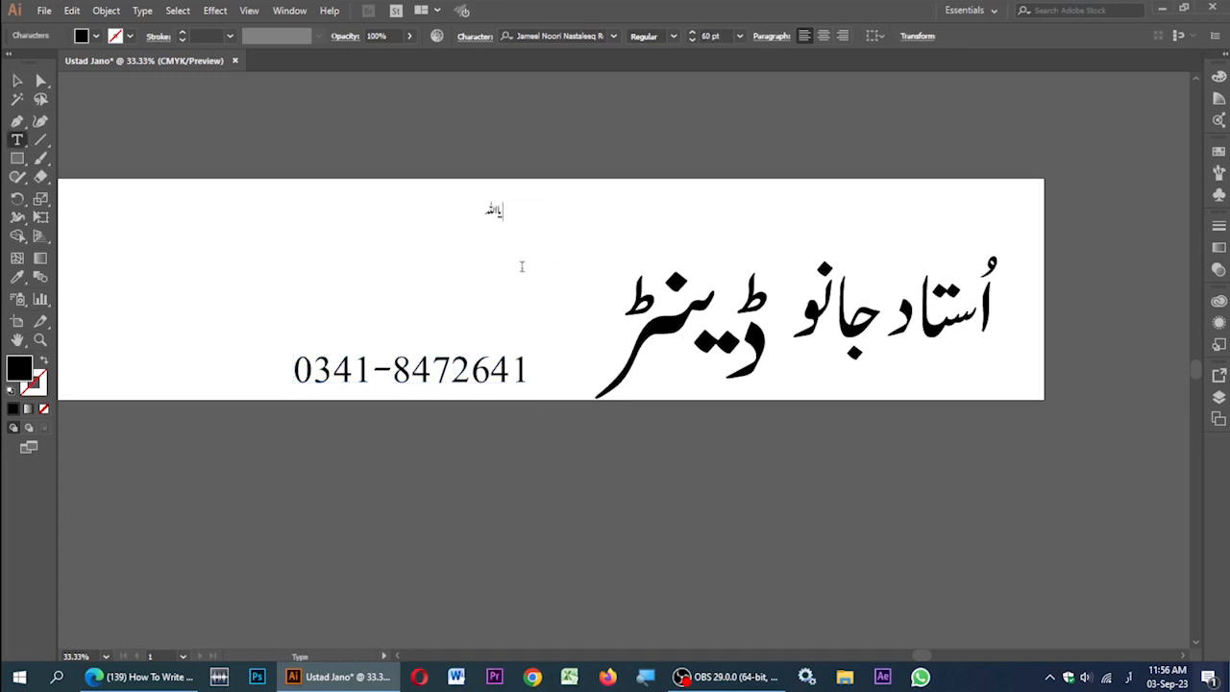
key(Escape)
drag(503, 201, 581, 171)
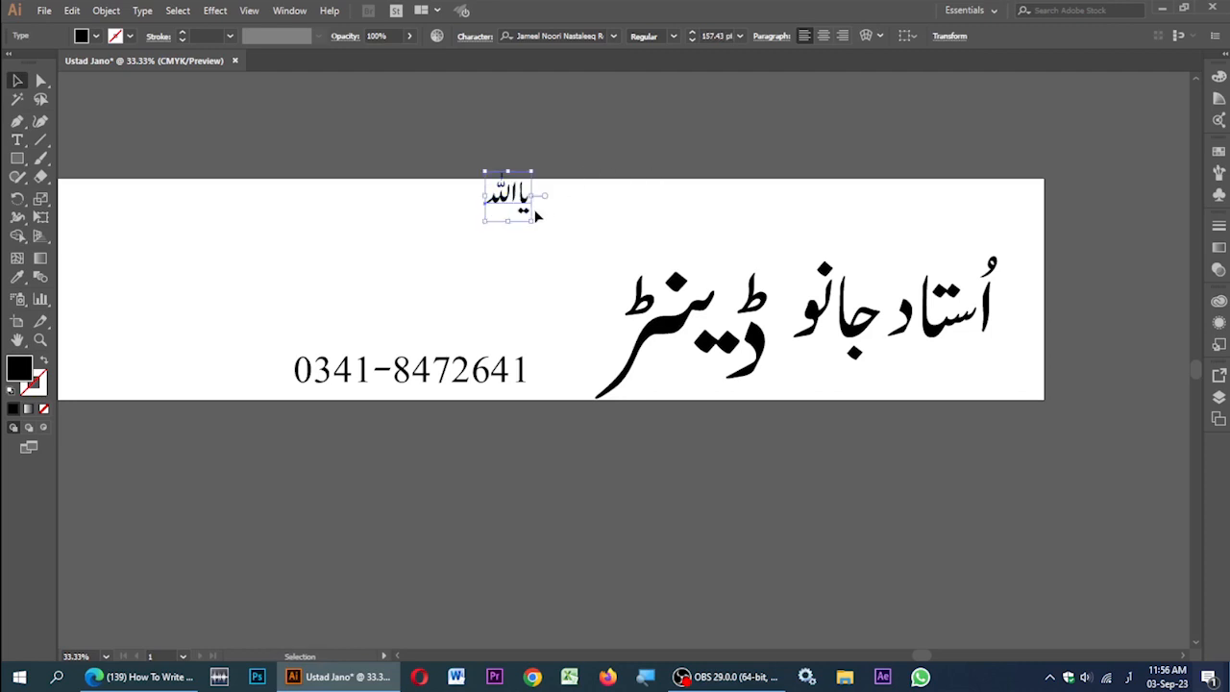
drag(522, 199, 988, 221)
click(404, 254)
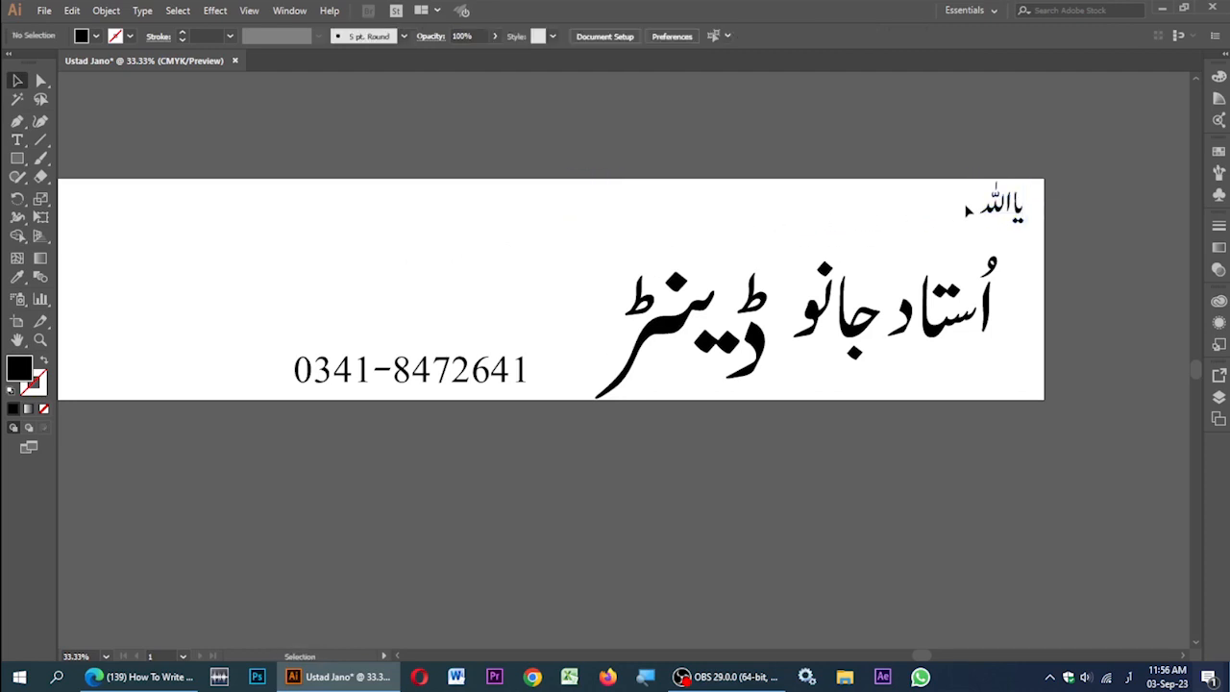
click(1016, 219)
Step: Duplicate یا اللہ to the top-left corner and change the copy to یا محمد ﷺ
drag(1003, 206, 108, 210)
key(ctrl+minus)
key(ctrl+minus)
key(ctrl+minus)
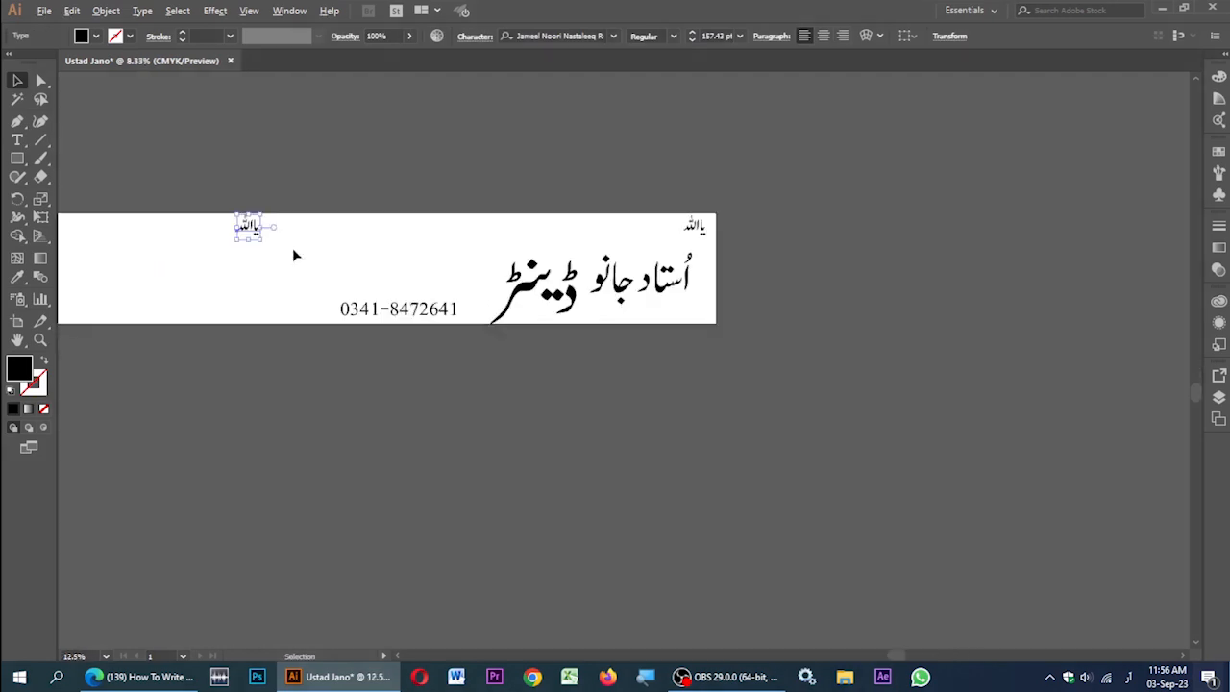
scroll(593, 284, up, 1)
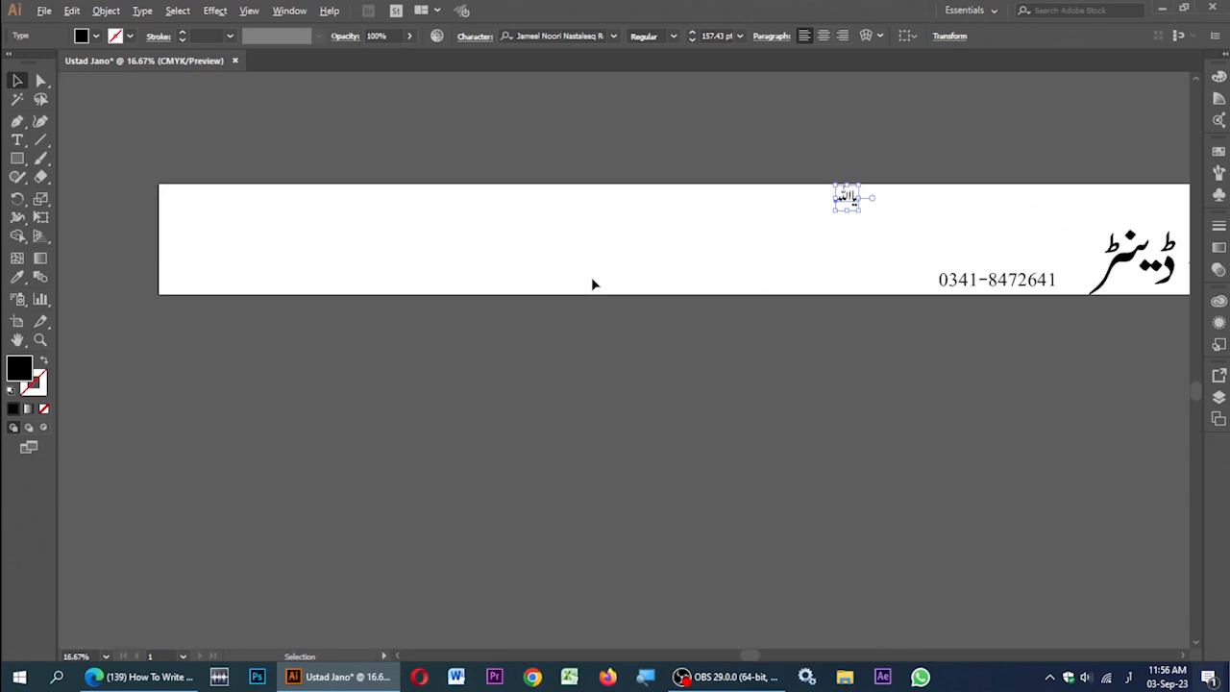
drag(845, 199, 231, 203)
click(17, 140)
double_click(204, 204)
text(یامحمد)
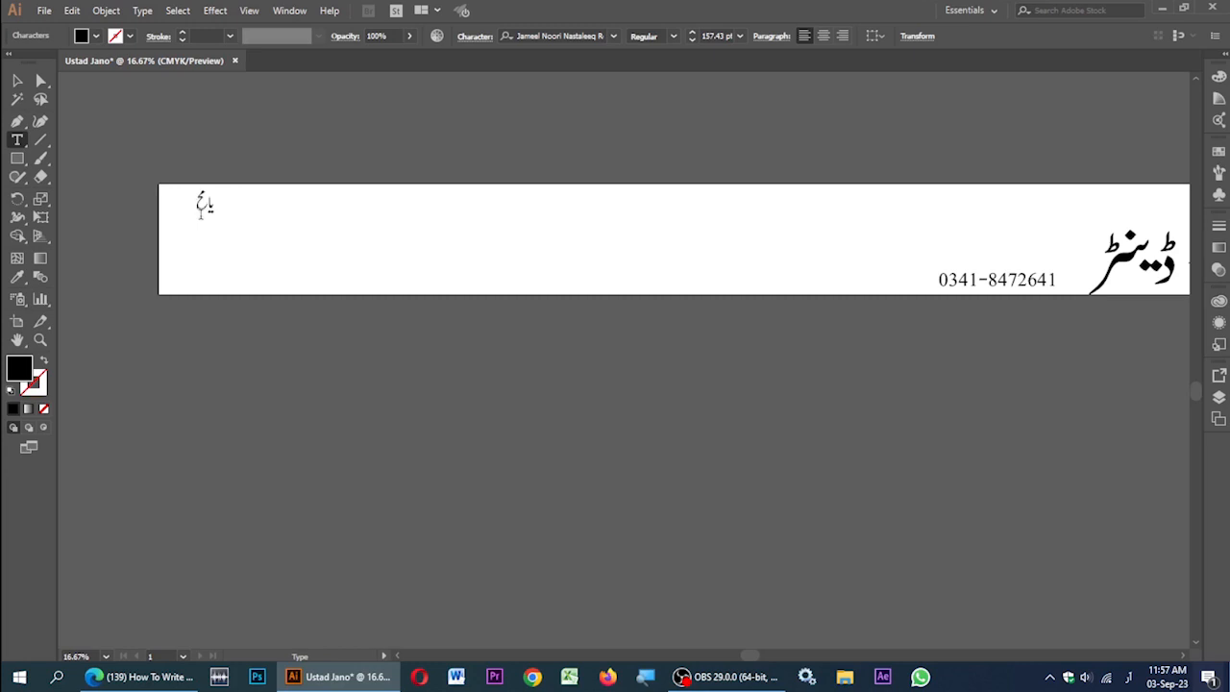
text( ﷺ)
click(17, 80)
drag(223, 206, 197, 210)
Step: Move the phone number left and add the فون نمبر: label to it
click(186, 356)
scroll(186, 357, down, 1)
drag(757, 300, 301, 291)
key(t)
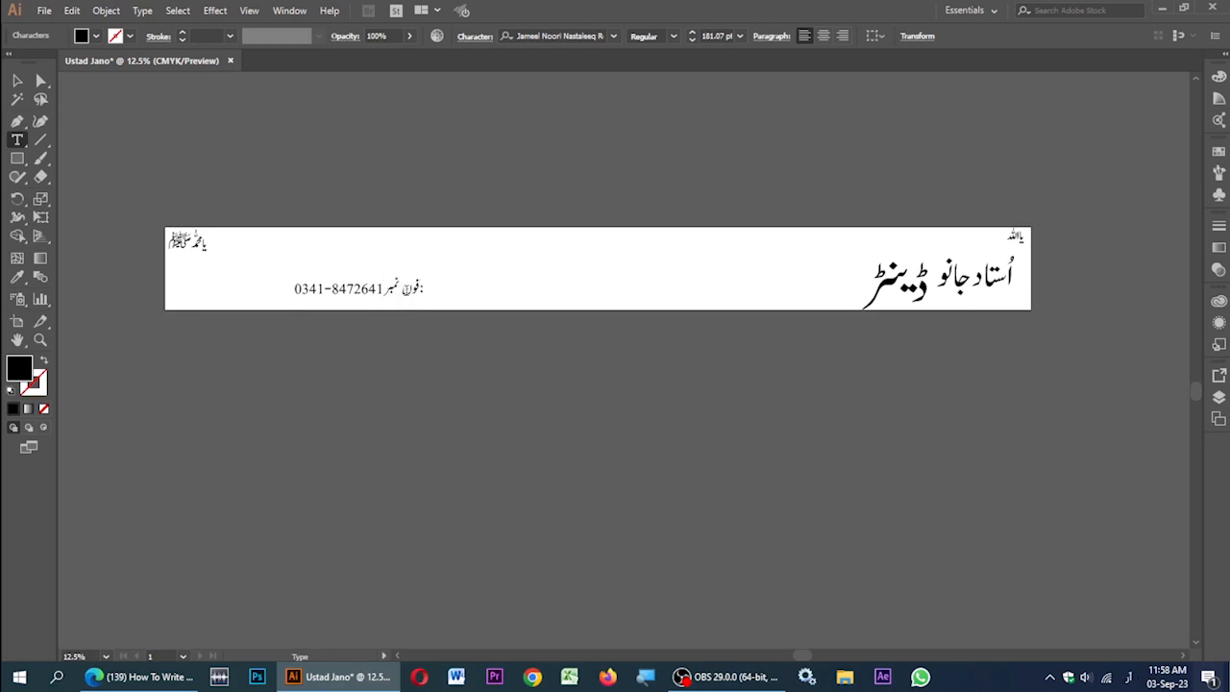
click(17, 81)
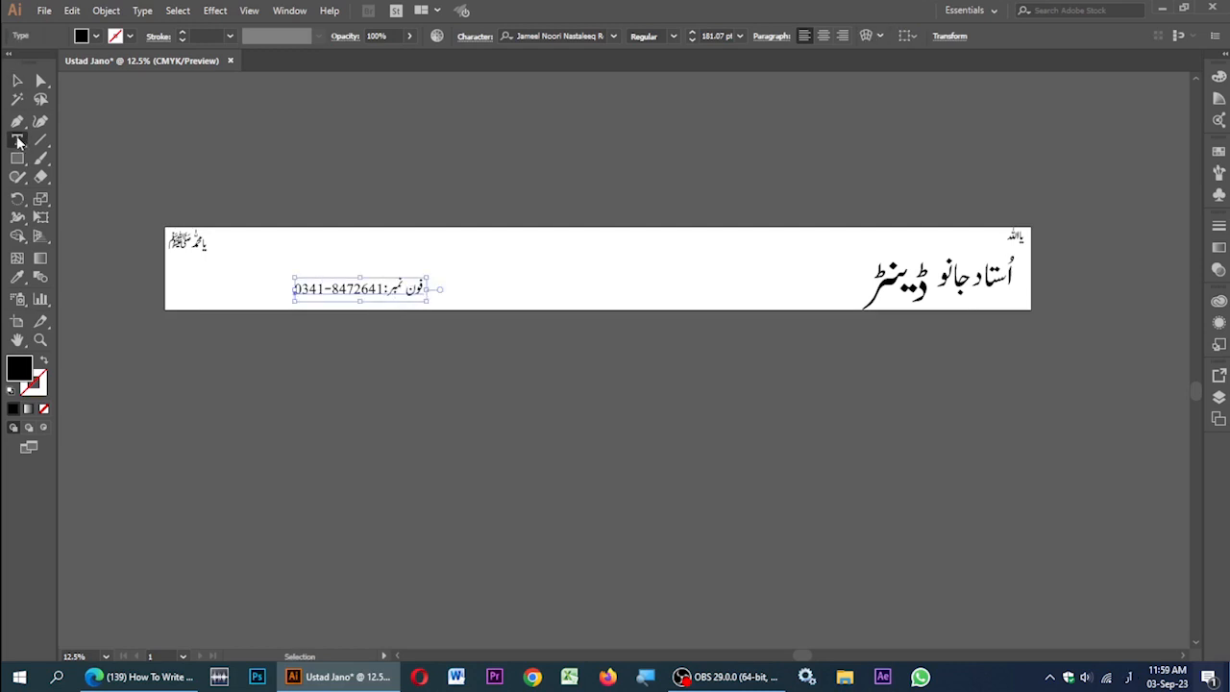
click(17, 139)
Step: Add یا اللہ مدد at the top centre and enlarge it
click(574, 241)
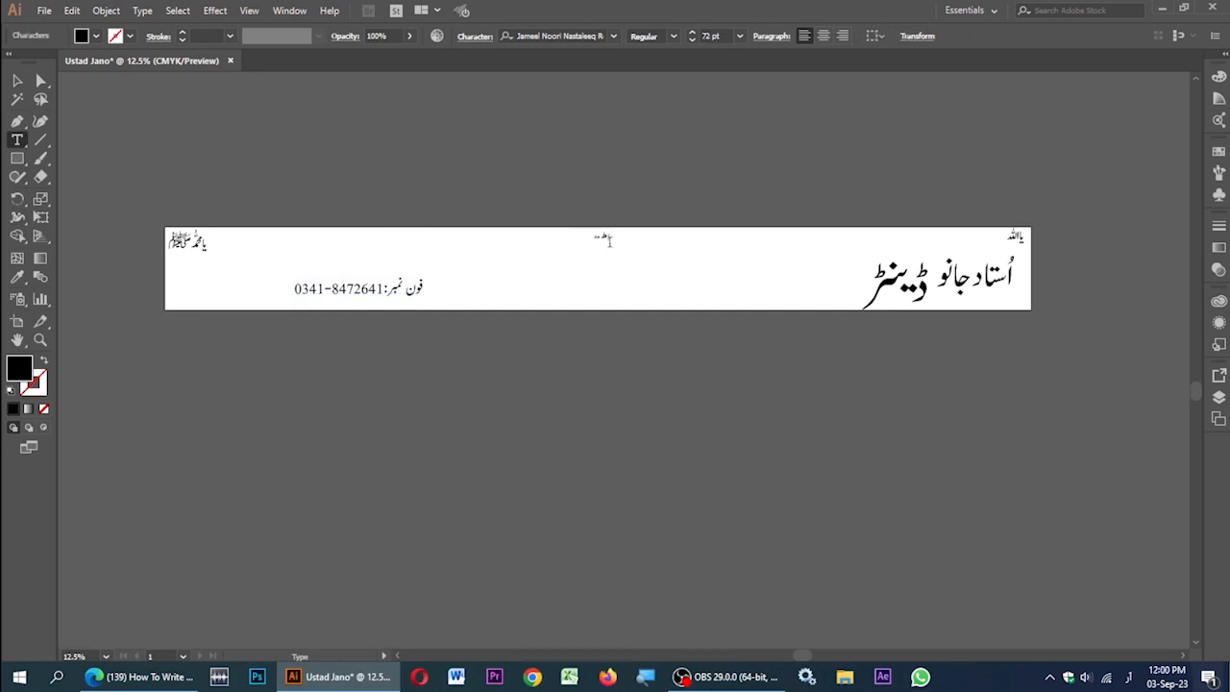
click(18, 81)
drag(594, 243, 534, 266)
drag(606, 257, 634, 249)
Step: Rearrange and resize the phone line, اُستاد جانو, ڈینٹر and both end calligraphy pieces
drag(362, 291, 485, 298)
drag(898, 281, 743, 279)
drag(976, 278, 839, 277)
drag(876, 294, 904, 316)
drag(740, 278, 682, 271)
drag(851, 277, 815, 269)
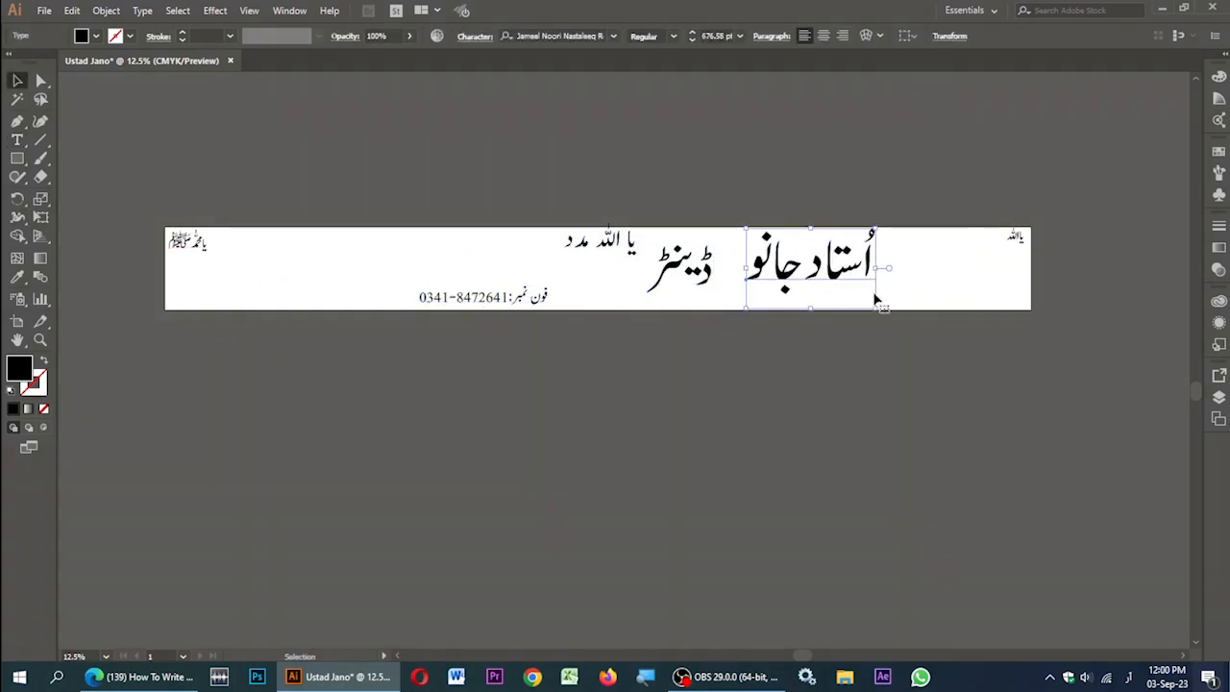
drag(1006, 245, 936, 326)
drag(207, 253, 284, 322)
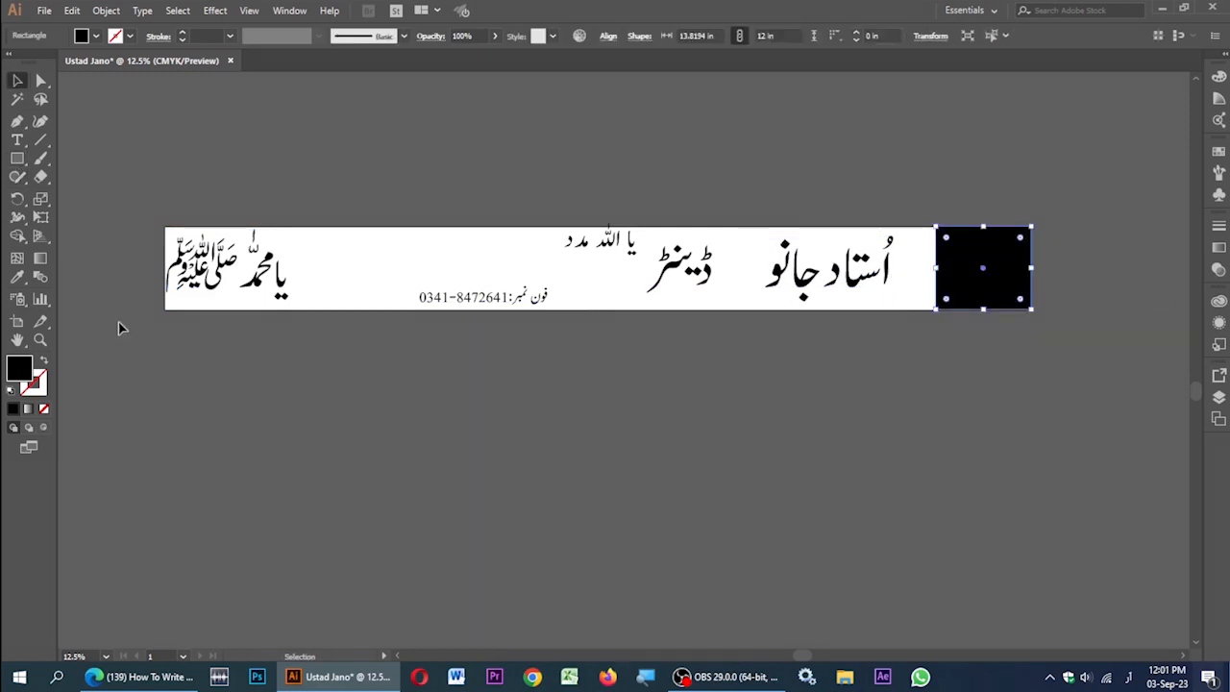
Step: Draw a pale yellow (F4EC8E) rectangle behind یا اللہ at the banner's right end
click(1219, 397)
double_click(19, 368)
click(494, 241)
click(634, 400)
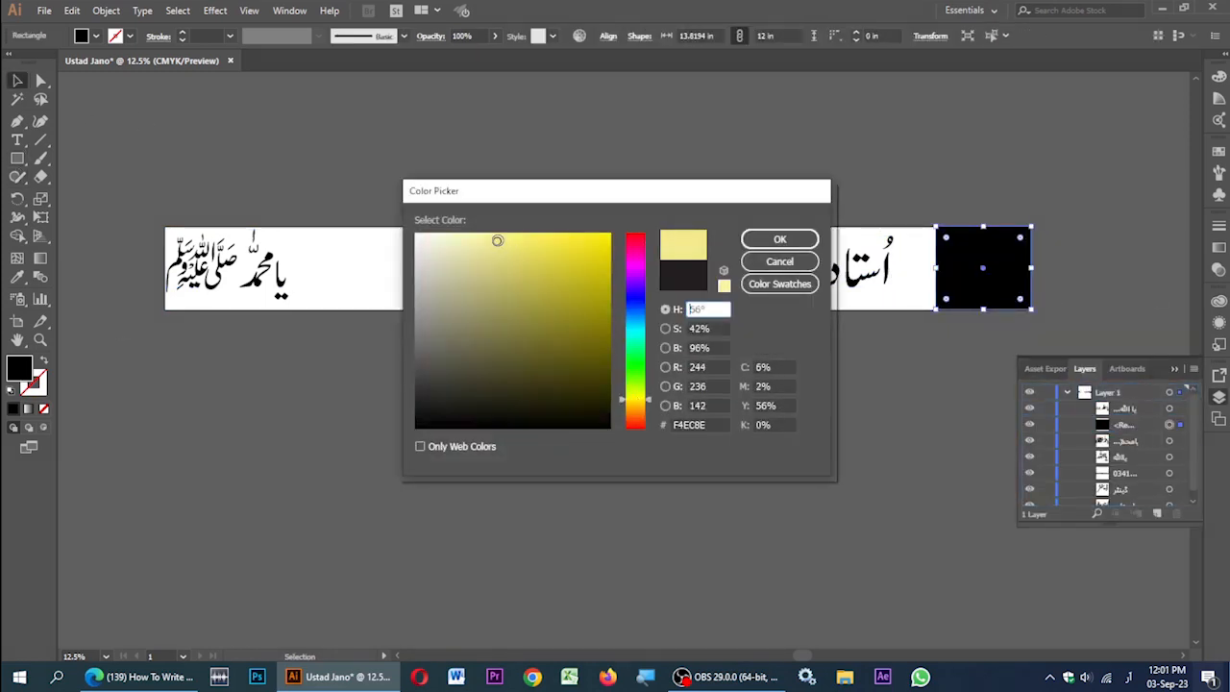
click(779, 239)
click(1127, 408)
drag(1124, 425, 1125, 464)
Step: Round the yellow box's corners and place a copy behind یا محمد ﷺ at the left end
click(865, 403)
click(956, 296)
drag(947, 298, 956, 290)
drag(949, 303, 178, 299)
drag(265, 279, 295, 266)
click(248, 298)
key(shift+Down)
key(shift+Down)
key(shift+Down)
key(shift+Down)
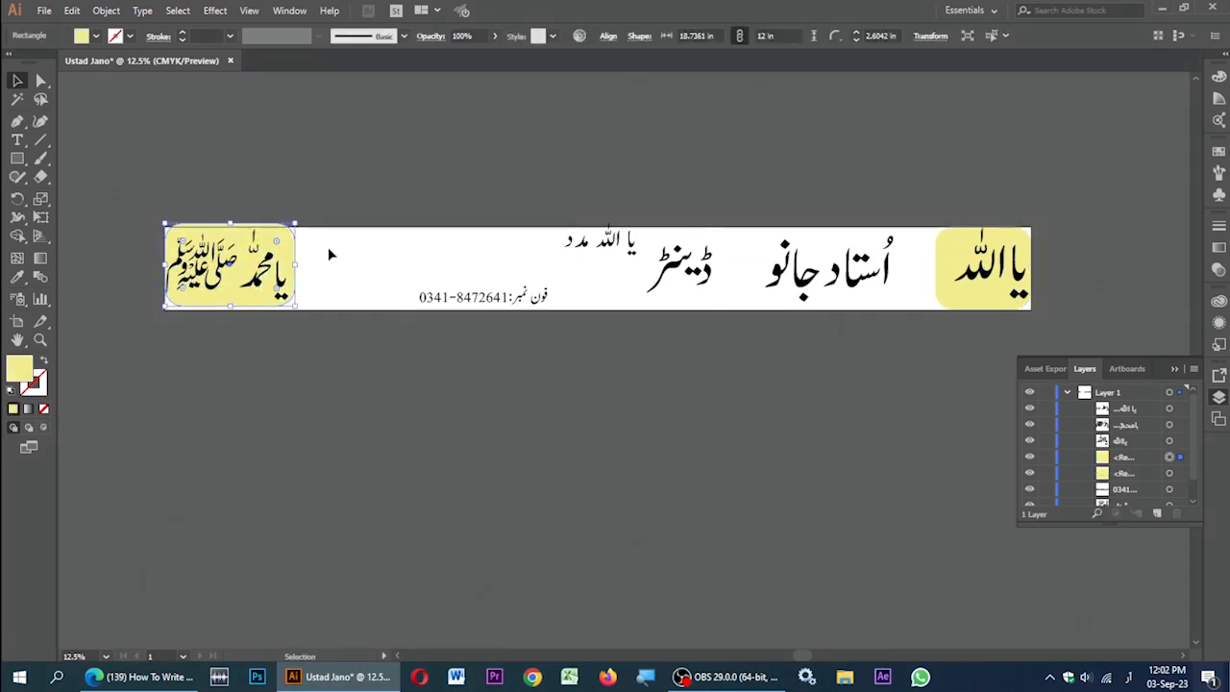
Step: Align the right text to its box, group them, and push the group to the artboard's right edge
click(608, 37)
click(598, 164)
click(636, 214)
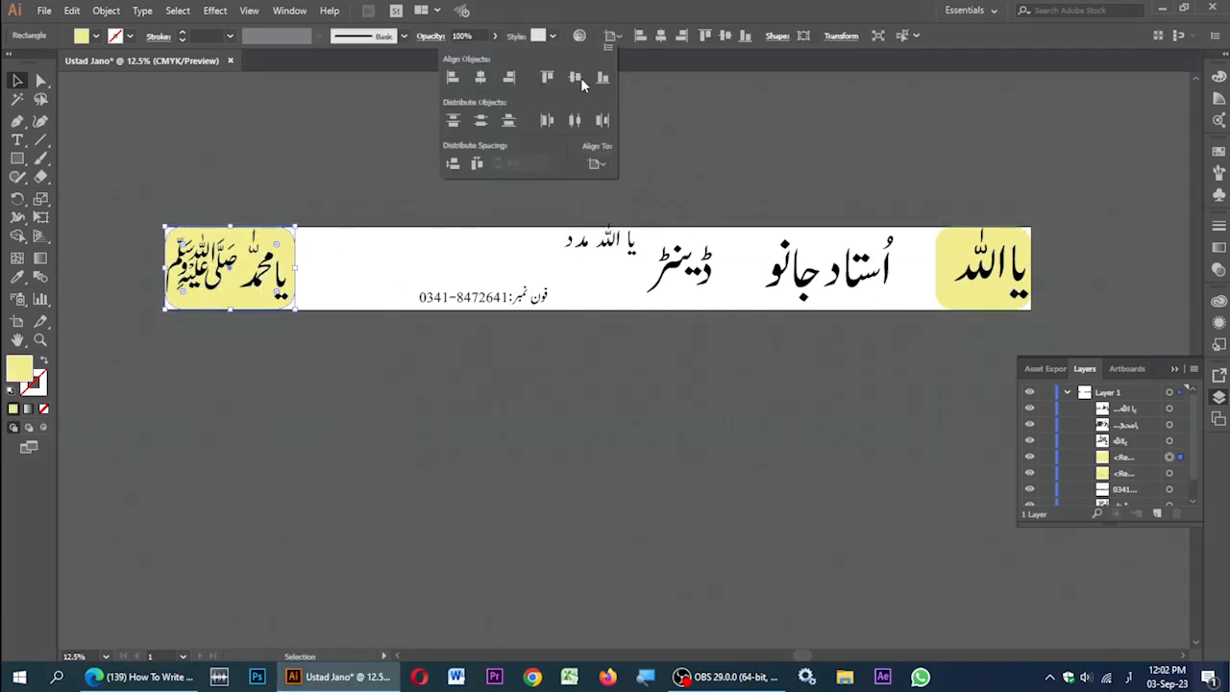
click(578, 80)
click(990, 269)
click(950, 296)
click(725, 35)
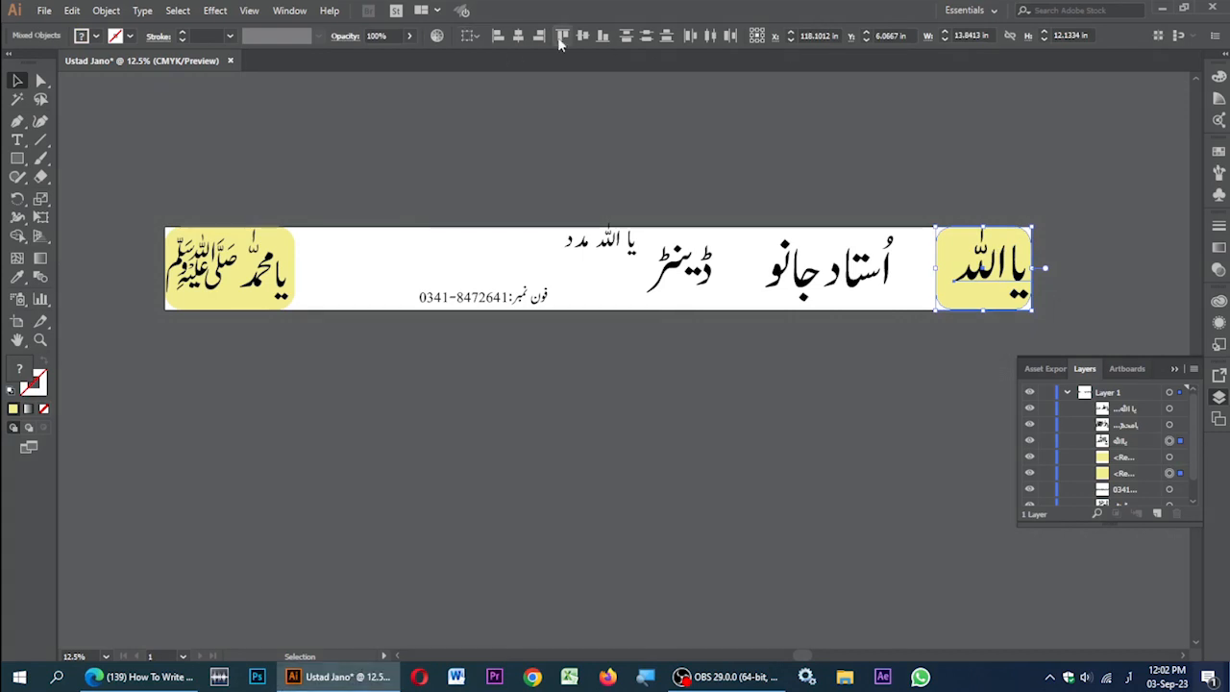
key(ctrl+g)
click(476, 36)
click(514, 89)
Step: Group the left-end text with its yellow box and align it to the artboard's left edge
click(498, 36)
click(539, 37)
drag(125, 197, 236, 331)
key(ctrl+g)
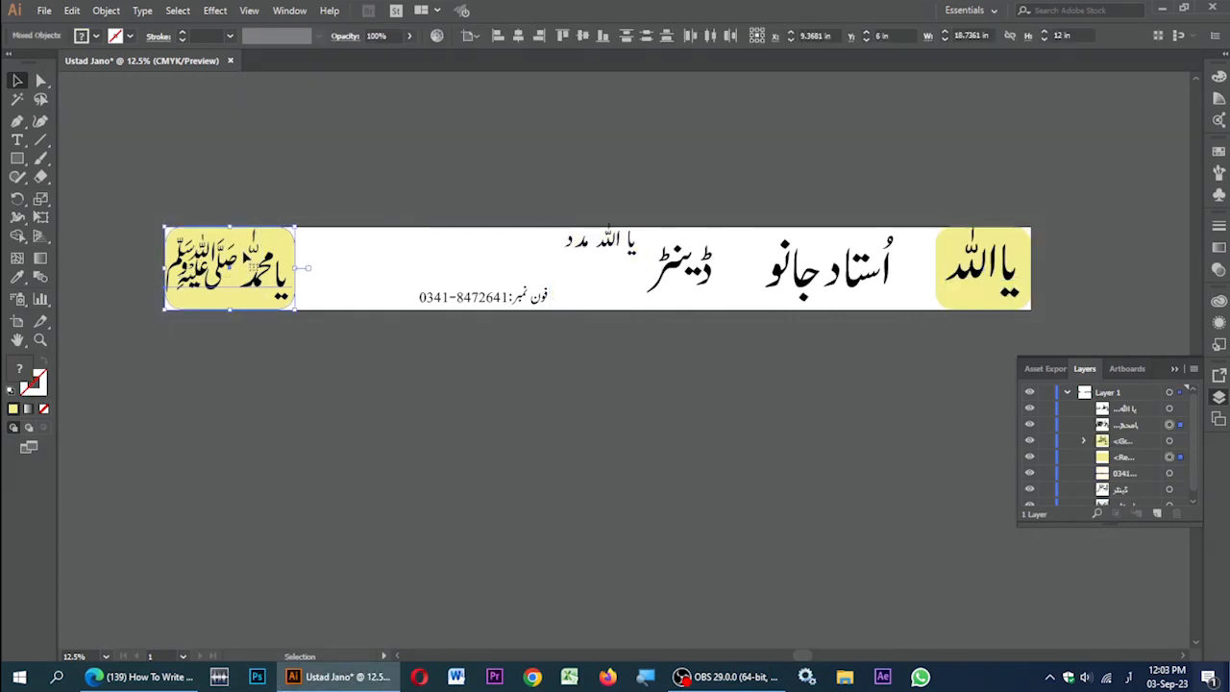
click(477, 37)
click(514, 90)
click(601, 240)
click(554, 37)
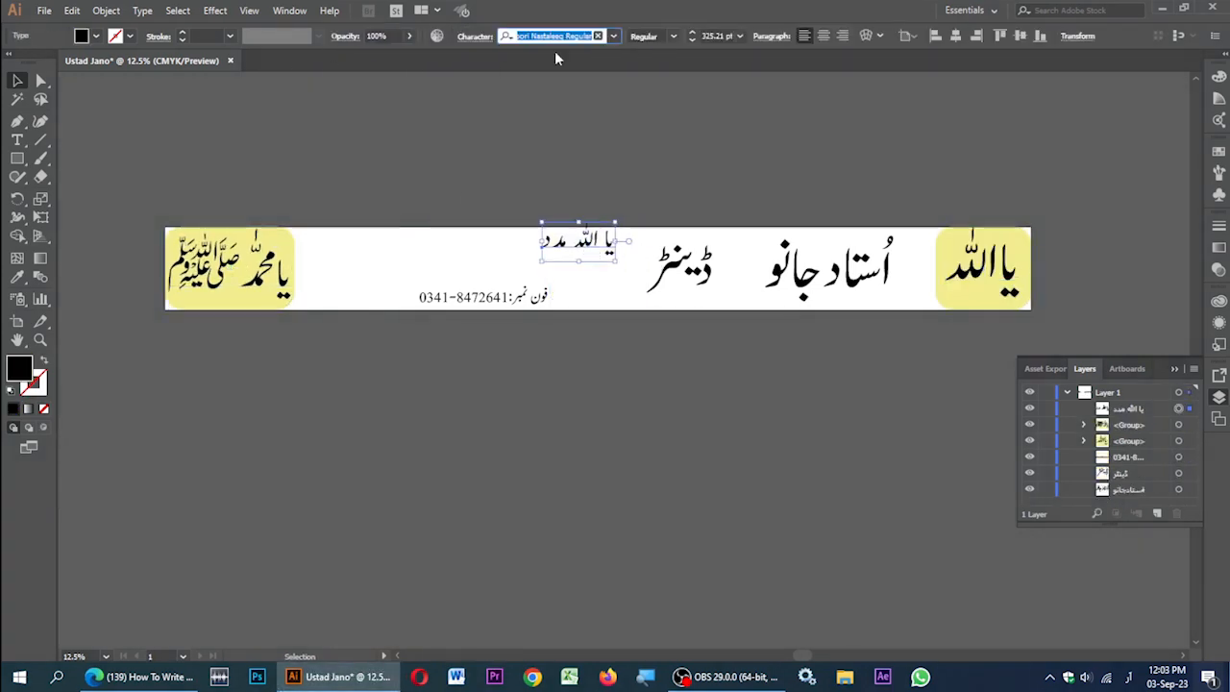
Step: Apply Jameel Noori Nastaleeq to the text and shift اُستاد جانو slightly right
text(as)
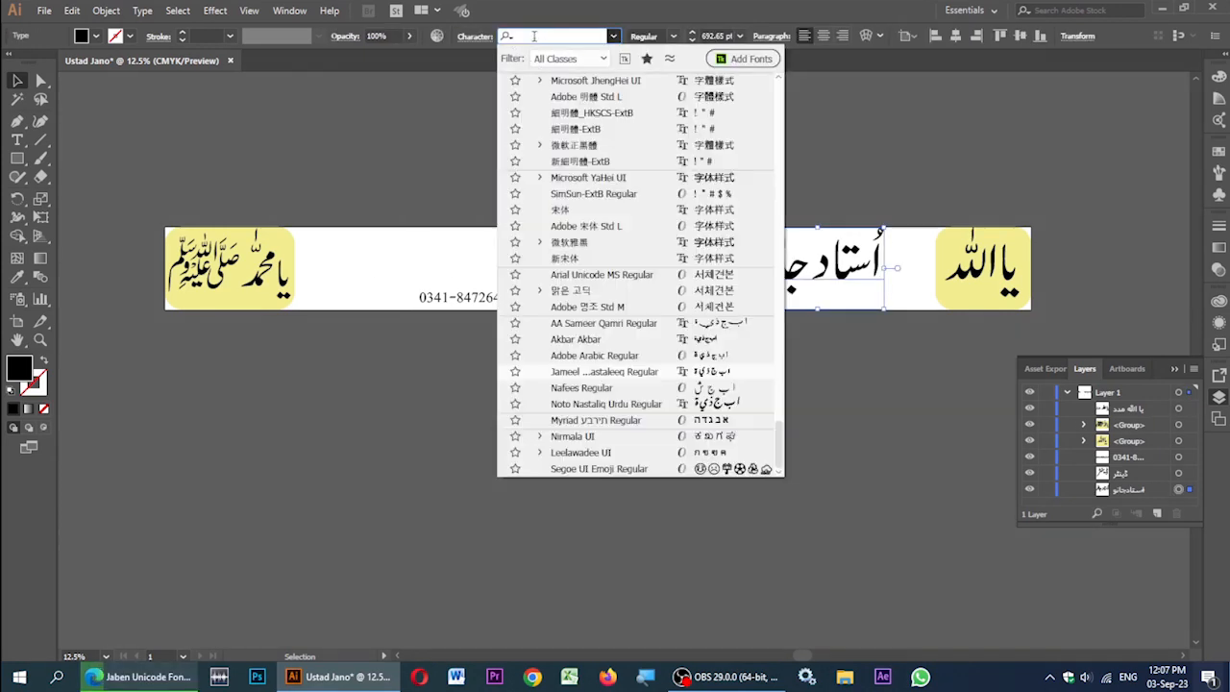
text(jam)
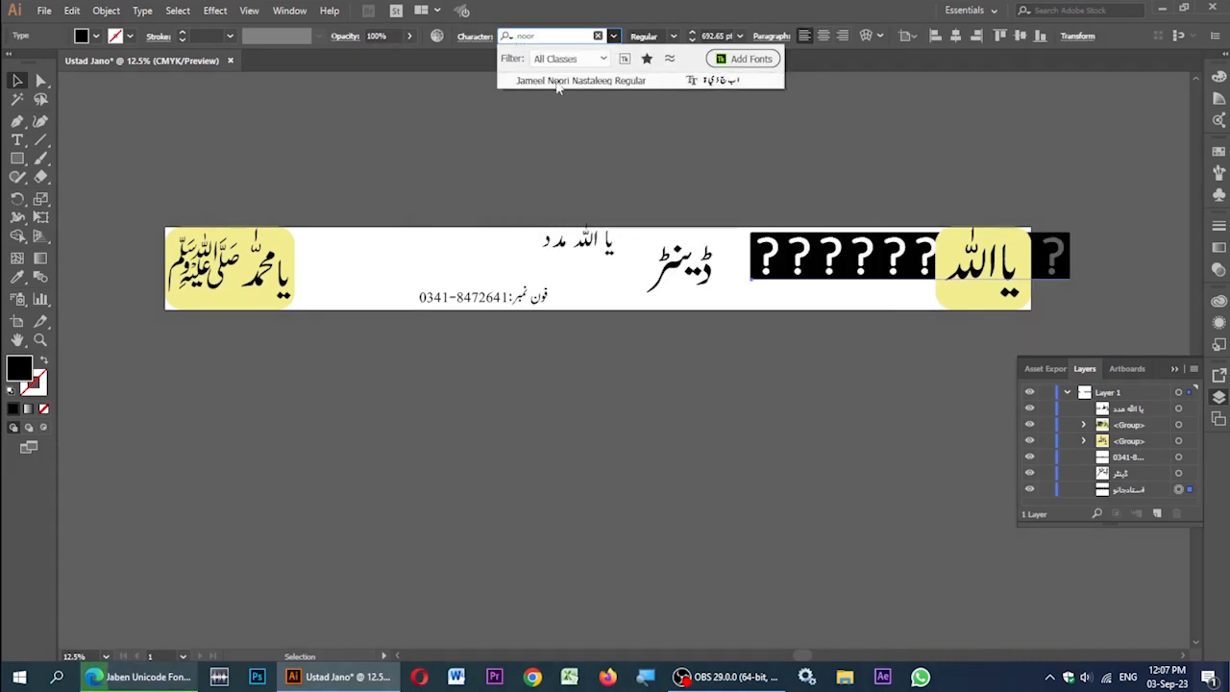
click(551, 82)
click(693, 264)
drag(826, 267, 835, 267)
click(836, 165)
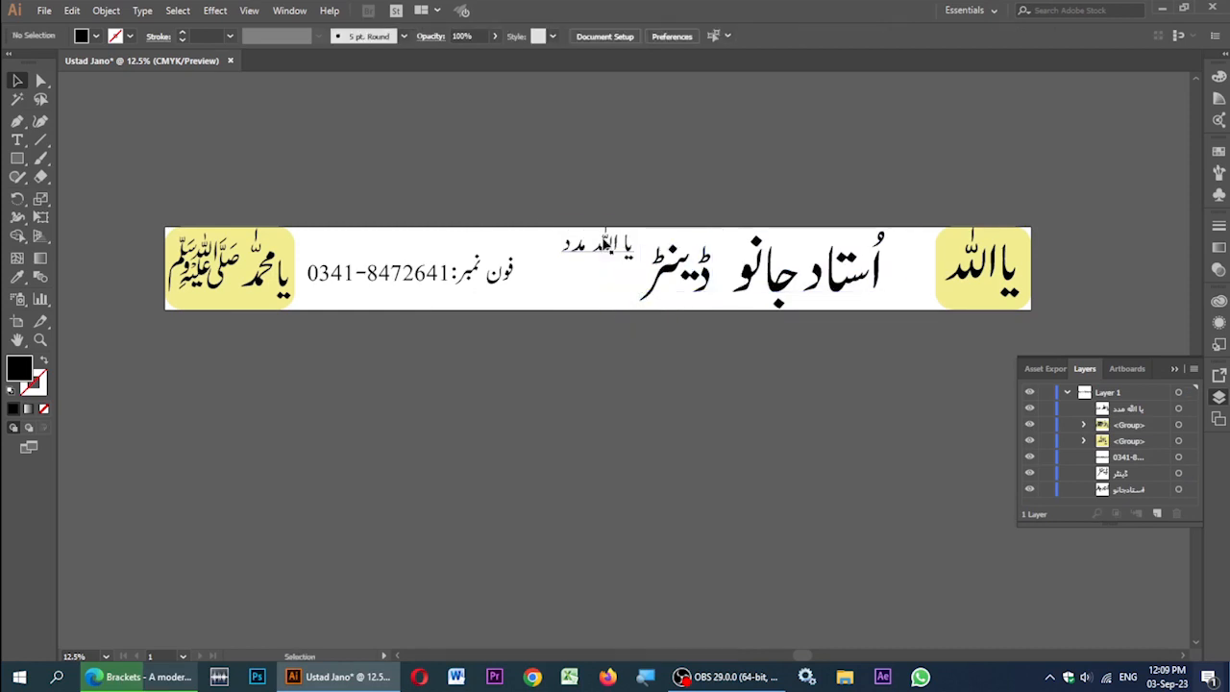
click(684, 267)
Step: Shrink the یا اللہ مدد text and centre it horizontally on the banner
click(592, 253)
drag(636, 266, 615, 253)
click(956, 36)
click(1000, 36)
click(609, 205)
Step: Underline all characters of the یا اللہ مدد text
double_click(618, 239)
key(ctrl+a)
click(475, 35)
click(458, 217)
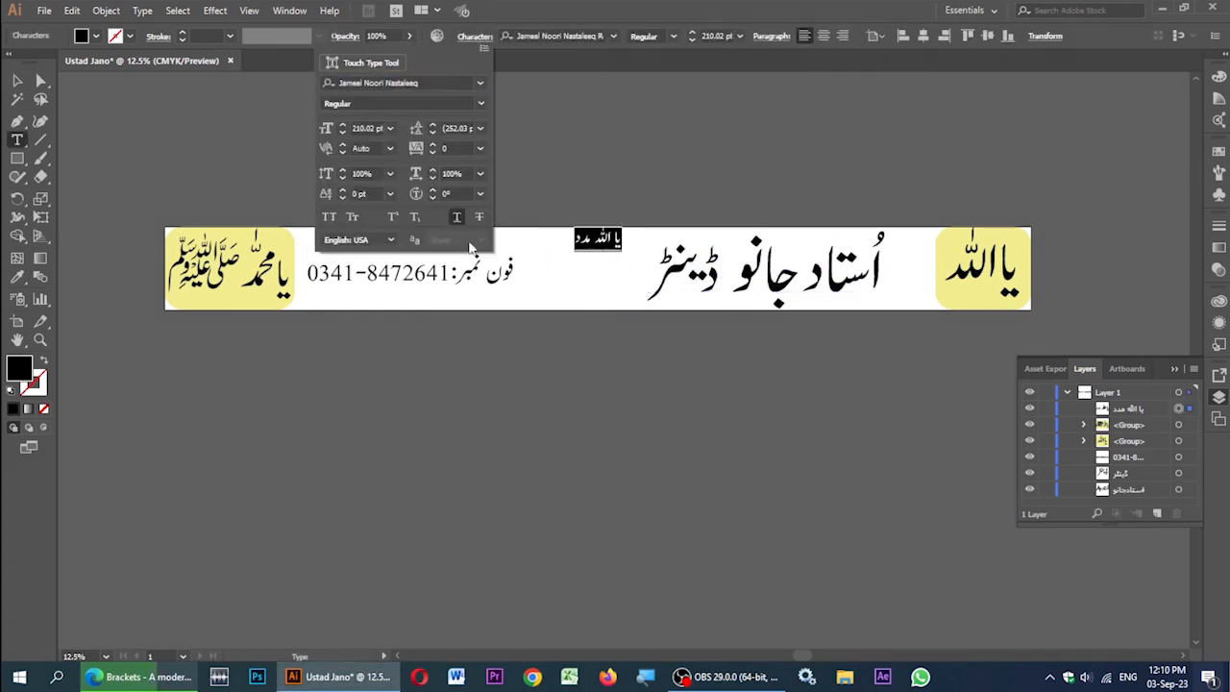
click(18, 81)
click(461, 337)
Step: Set the phone number line in Arial Bold and adjust its size
click(433, 281)
drag(413, 254, 413, 243)
click(562, 37)
text(arial)
click(550, 129)
drag(590, 243, 563, 250)
click(781, 201)
Step: Set the name text اُستاد جانو in Arial Bold
click(783, 266)
click(562, 36)
text(arial)
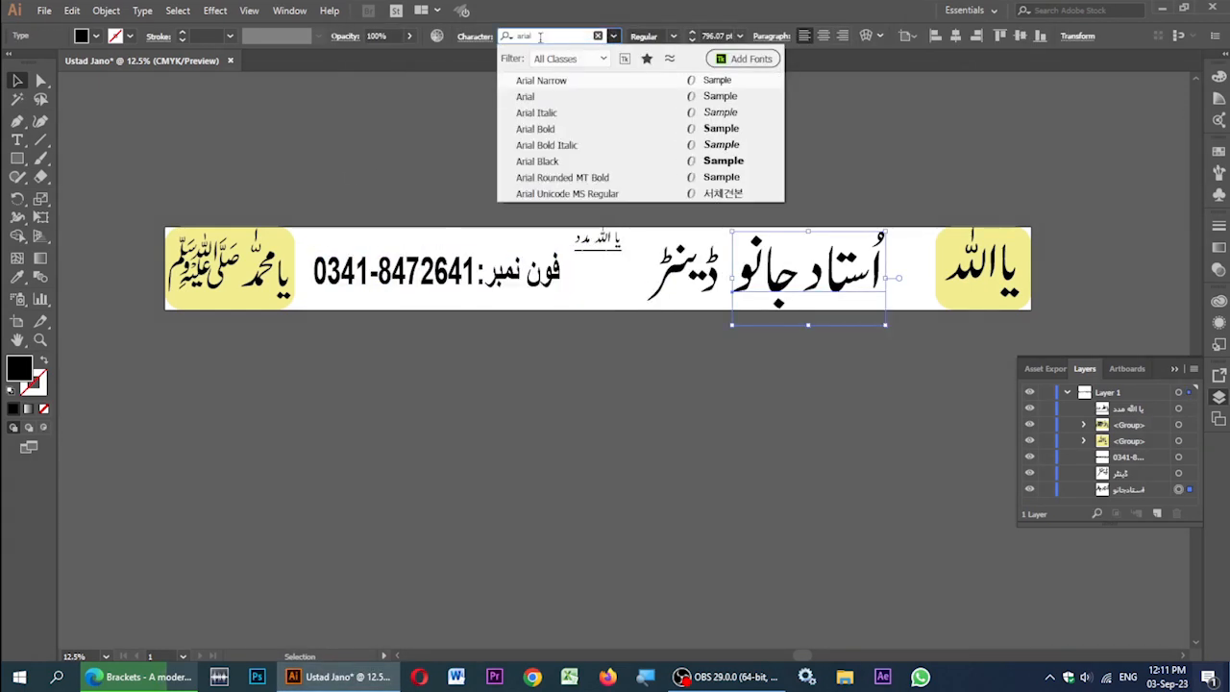
click(618, 217)
click(562, 36)
text(arial)
click(537, 129)
Step: Reposition ڈینٹر and the name text, scaling the name down
drag(685, 277, 618, 277)
drag(836, 271, 784, 271)
drag(923, 218, 900, 226)
click(782, 200)
mouse_move(649, 285)
mouse_down()
mouse_move(679, 285)
mouse_move(622, 276)
mouse_move(646, 270)
mouse_up()
scroll(556, 241, down, 1)
click(605, 161)
Step: Set the word ڈینٹر in Tahoma and shrink it
click(638, 273)
click(552, 36)
text(ta)
click(538, 79)
click(619, 293)
click(694, 313)
Step: Nudge the name text right and widen ڈینٹر toward the left
click(754, 277)
drag(750, 277, 756, 276)
click(620, 266)
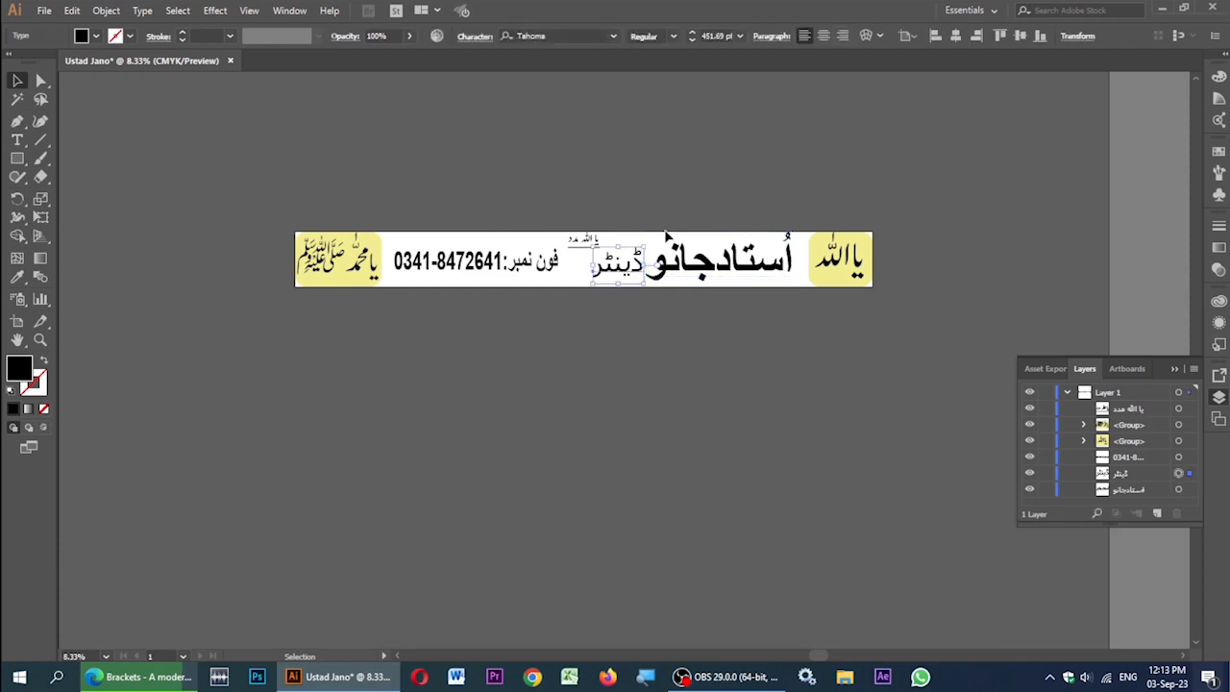
drag(592, 263, 583, 264)
click(676, 167)
click(584, 242)
click(655, 167)
click(586, 243)
click(615, 263)
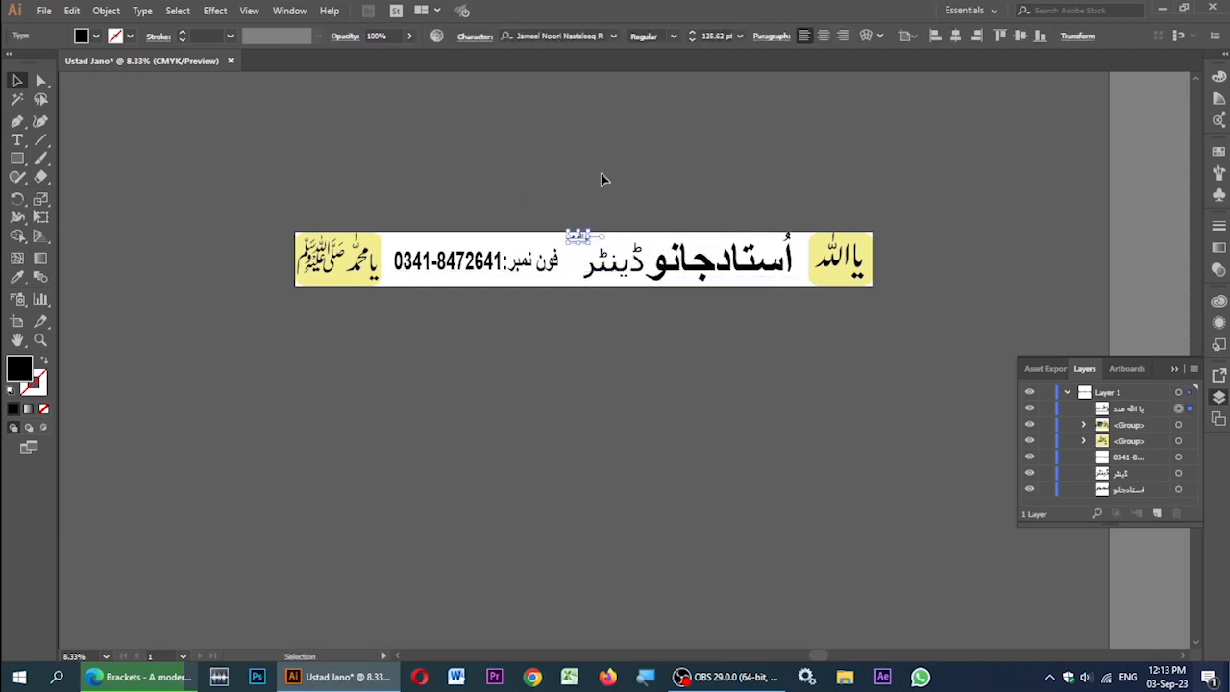
Step: Change ڈینٹر's font to Tahoma in the Regular style
click(553, 37)
text(arial)
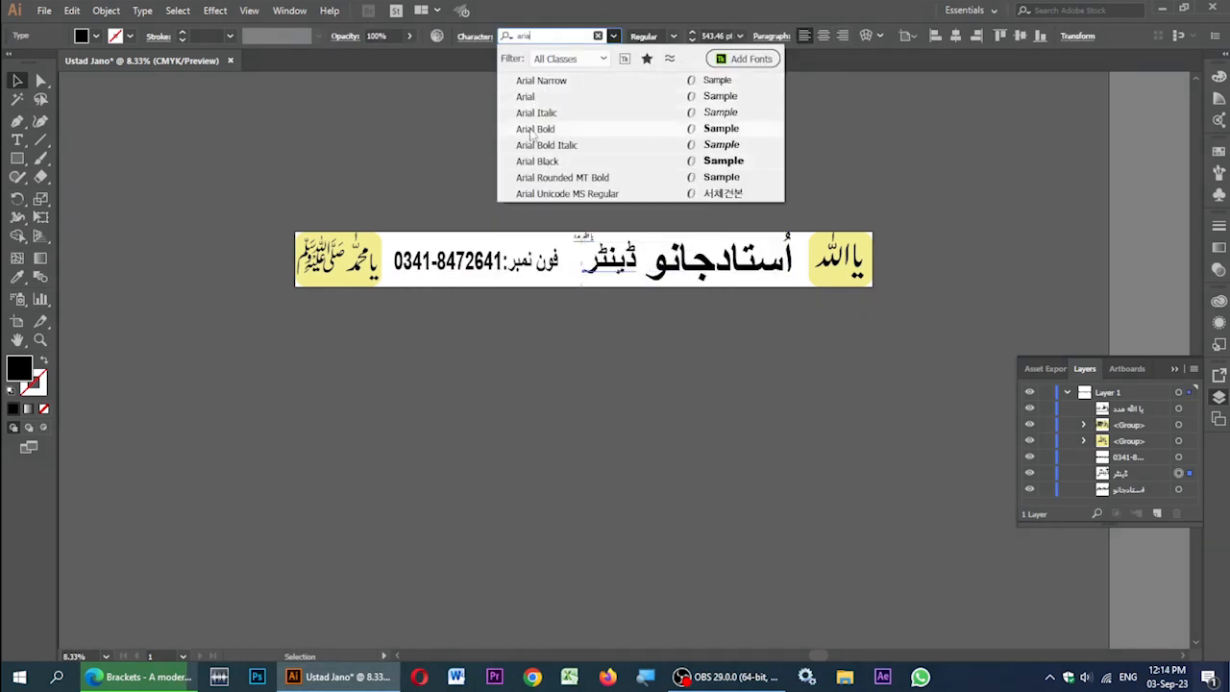
double_click(548, 37)
text(ta)
click(569, 97)
click(673, 36)
click(670, 51)
Step: Widen the phone number text slightly and check the other banner elements
click(949, 197)
click(533, 262)
drag(567, 261, 569, 261)
click(723, 195)
click(728, 260)
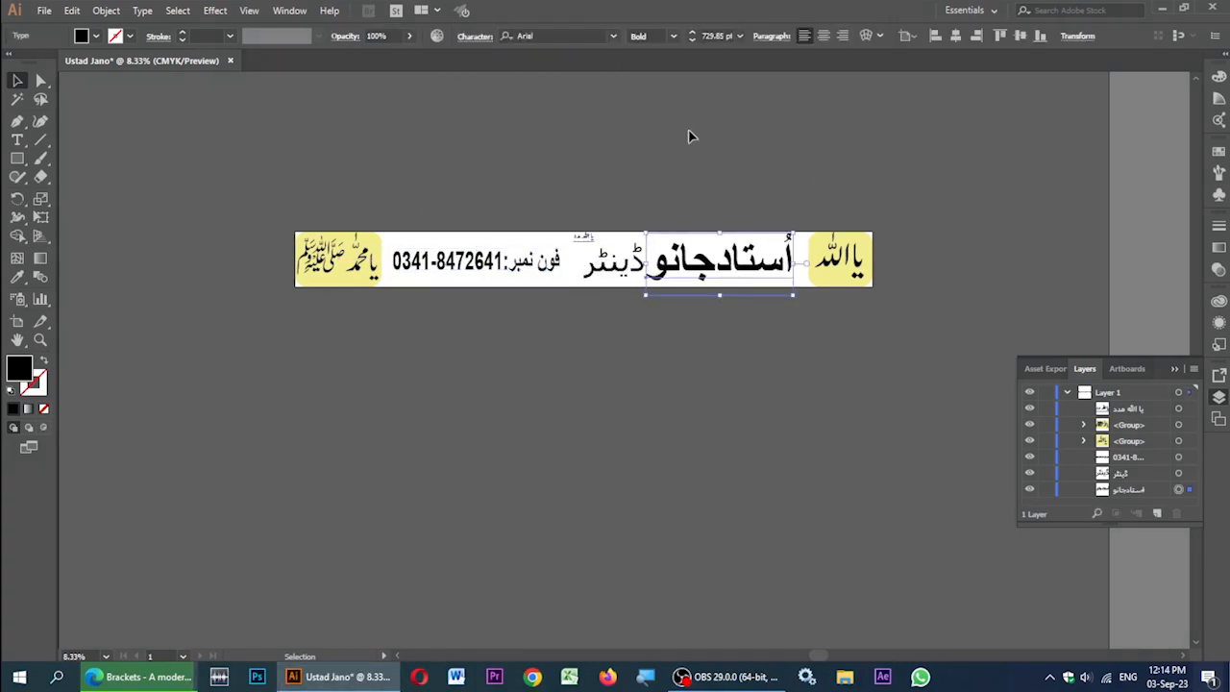
click(371, 273)
click(461, 197)
click(584, 237)
Step: Draw an artboard-sized rectangle over the whole banner with a dark fill
click(17, 159)
drag(295, 232, 872, 286)
click(18, 81)
double_click(20, 368)
click(769, 286)
click(767, 287)
key(Return)
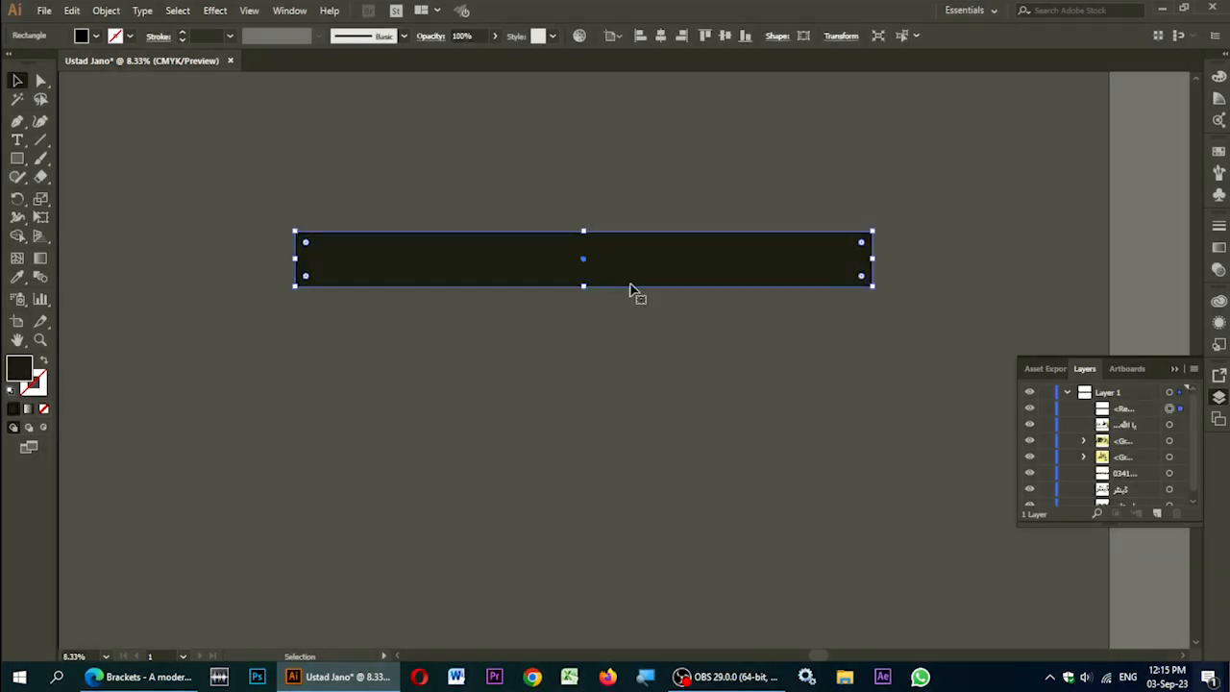
Step: Send the rectangle to the back and give it a yellow-to-red linear gradient
drag(1125, 410, 1125, 503)
click(1225, 54)
click(1070, 368)
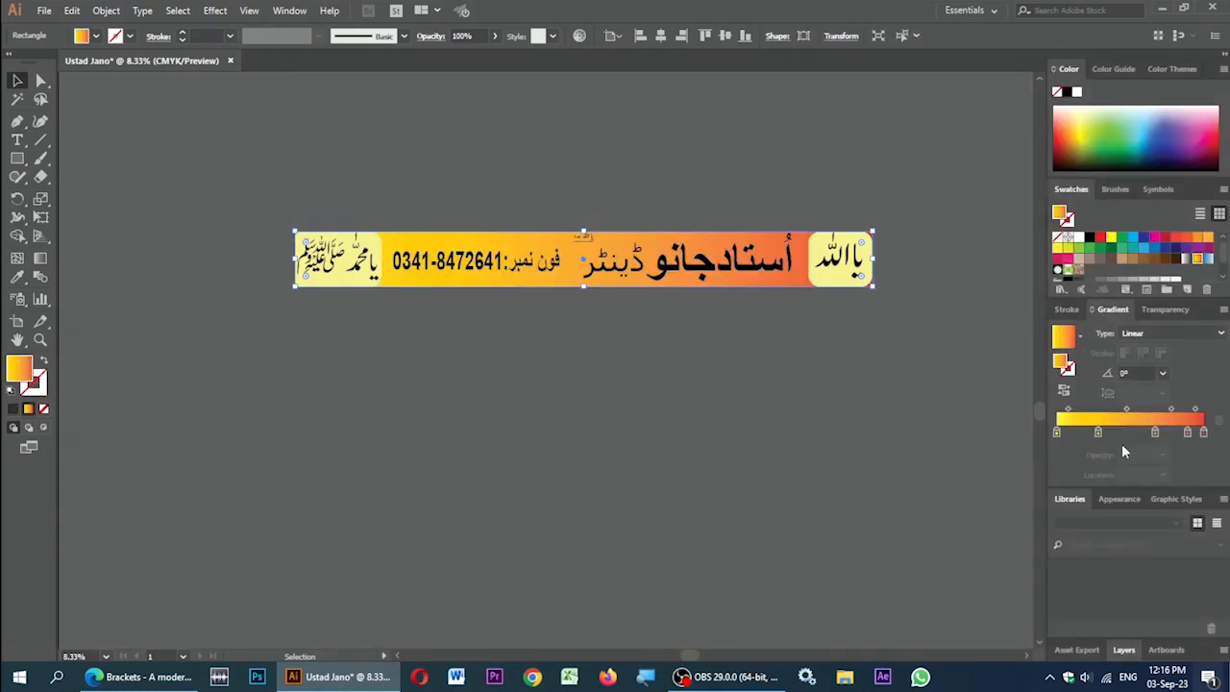
drag(1155, 433, 1184, 432)
click(494, 360)
Step: Shrink the two yellow groups and tuck them into the top-left and top-right corners
click(370, 261)
drag(381, 232, 368, 240)
drag(338, 259, 324, 260)
click(838, 259)
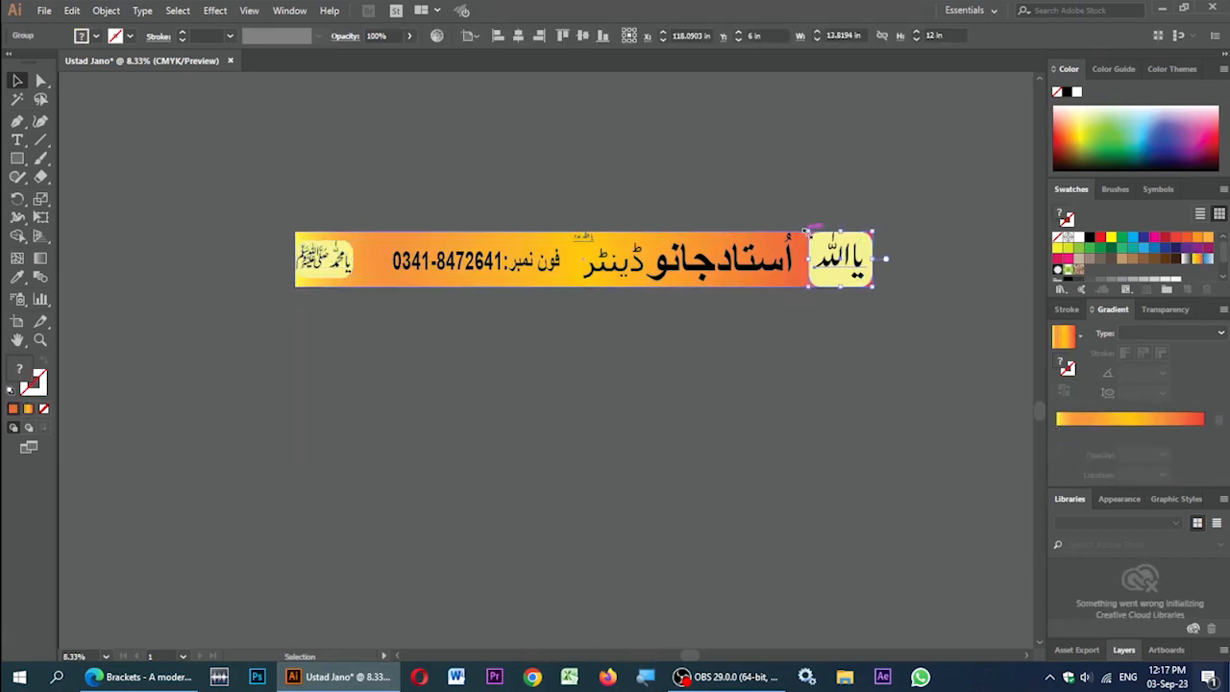
drag(808, 231, 818, 240)
drag(839, 259, 851, 259)
drag(331, 259, 321, 244)
drag(831, 240, 837, 245)
drag(852, 260, 855, 247)
Step: Draw a yellow box around the small top text and place it beneath the text
click(584, 237)
click(17, 159)
drag(570, 231, 595, 244)
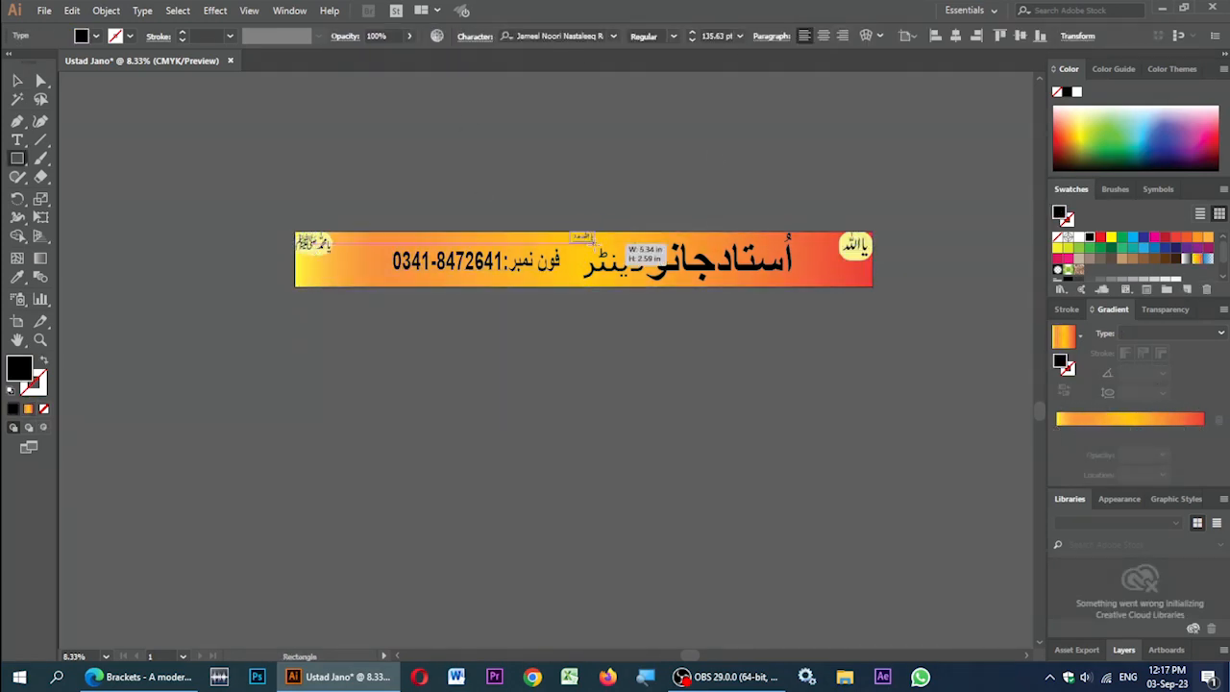
click(1111, 237)
click(1225, 54)
click(1219, 397)
drag(1125, 410, 1127, 433)
click(17, 81)
scroll(620, 247, up, 1)
Step: Enlarge and reposition the phone number, the name text and the word ڈینٹر
drag(400, 281, 323, 295)
drag(455, 262, 483, 256)
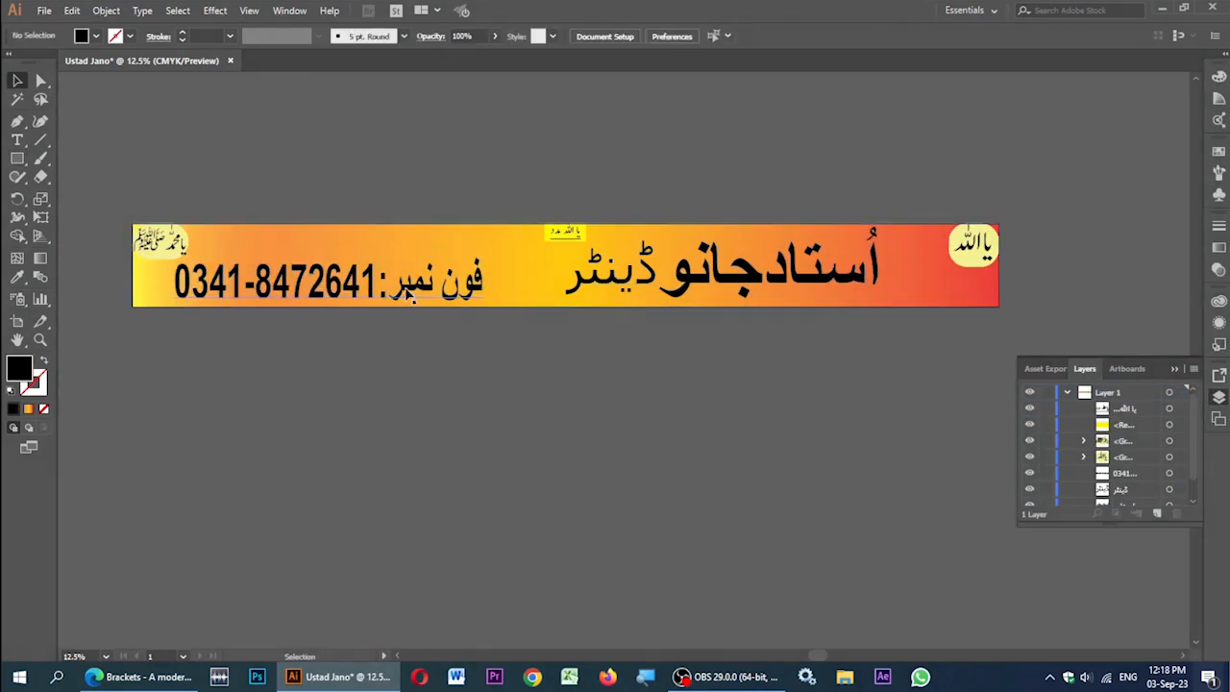
drag(732, 276, 766, 280)
drag(913, 234, 936, 229)
click(817, 182)
click(651, 282)
drag(660, 243, 692, 227)
drag(635, 273, 642, 275)
click(461, 283)
drag(491, 257, 538, 252)
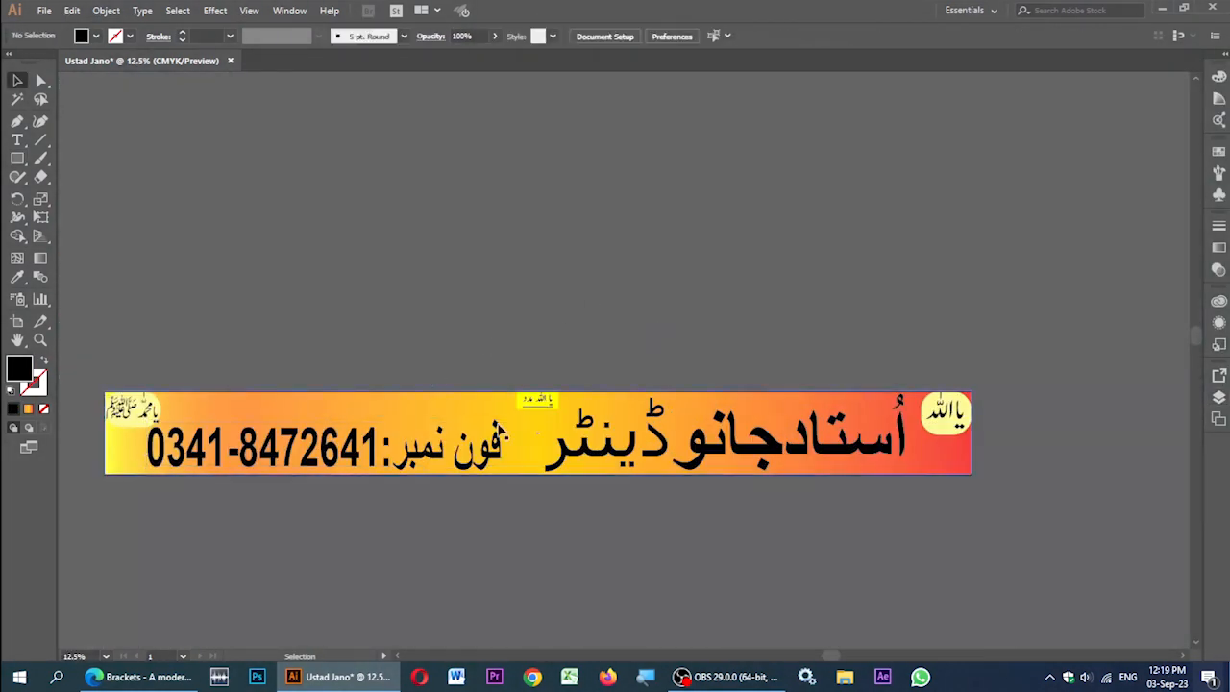
click(924, 279)
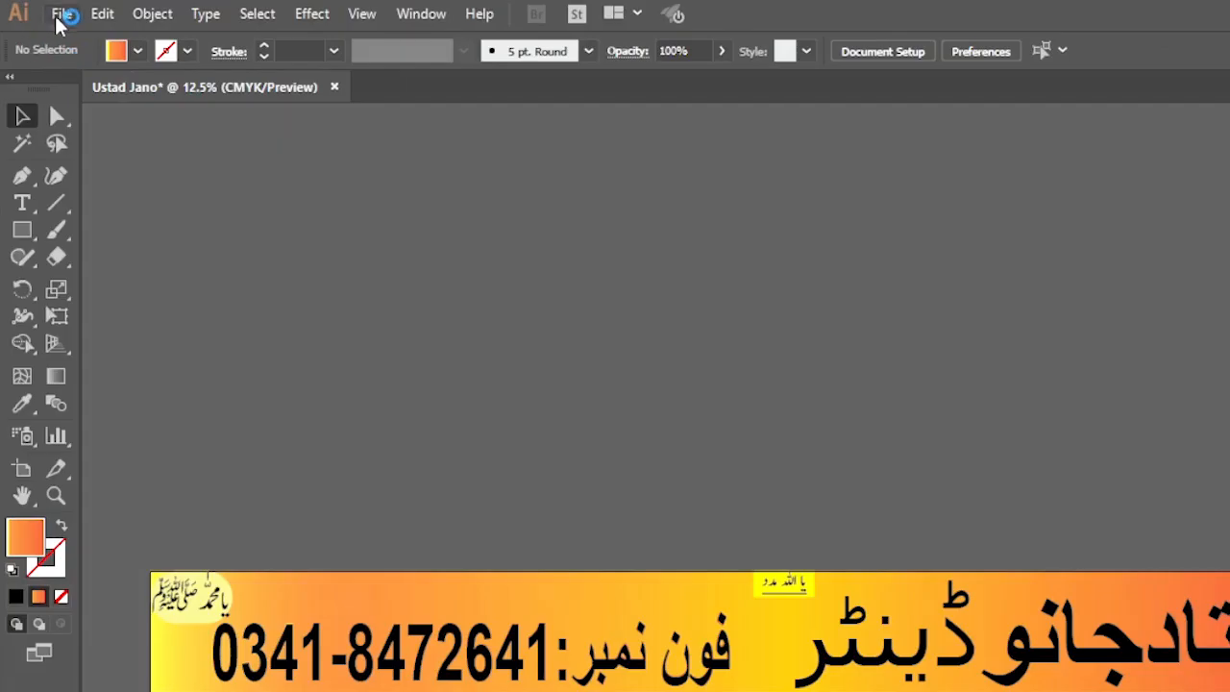
Step: Export the banner to the Desktop as Ustad Jano PNG using artboards, accepting the PNG options
click(44, 10)
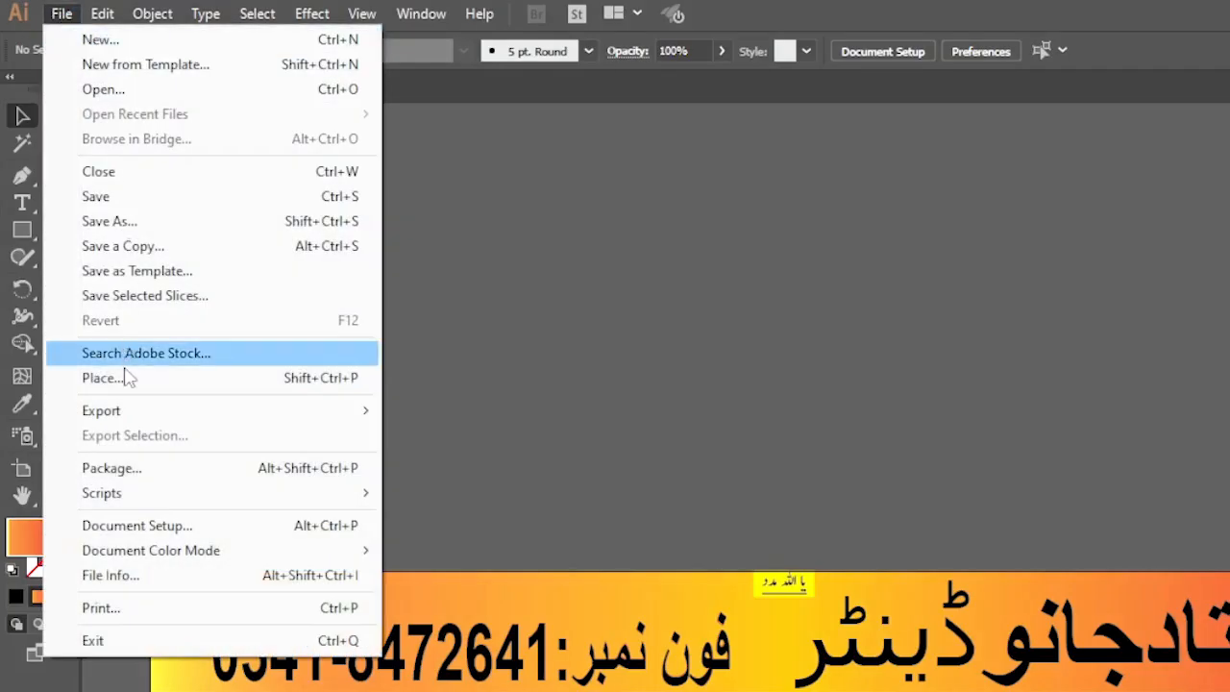
mouse_move(182, 412)
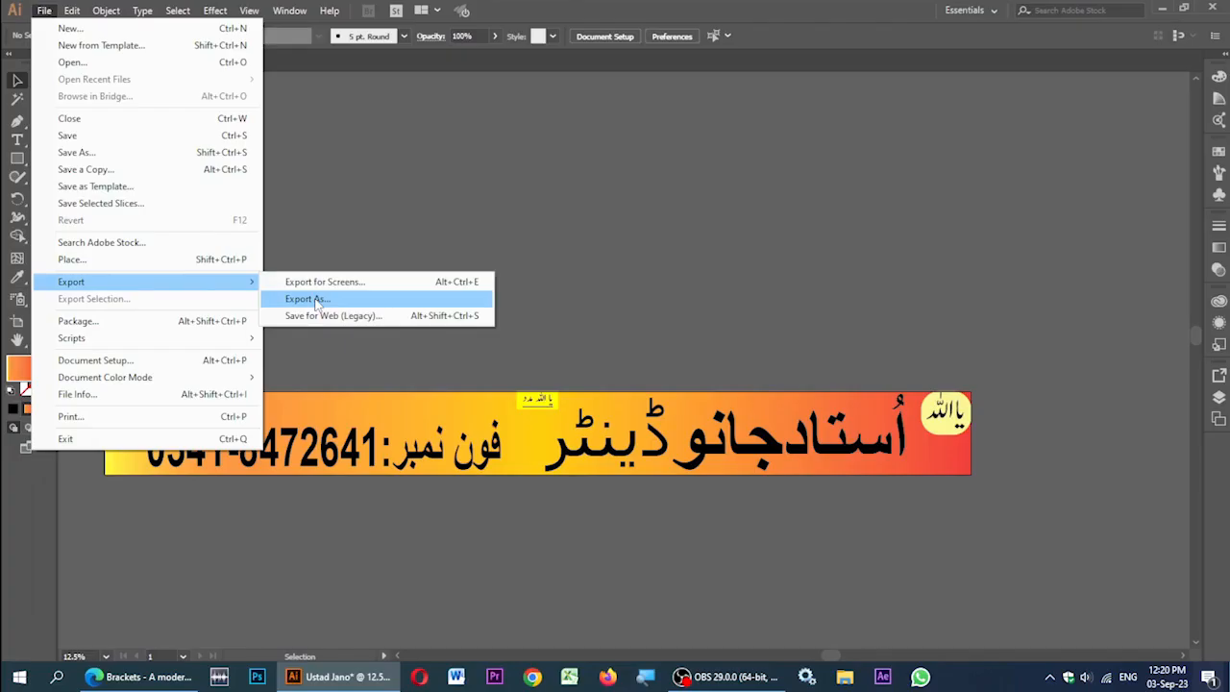
click(317, 304)
click(64, 130)
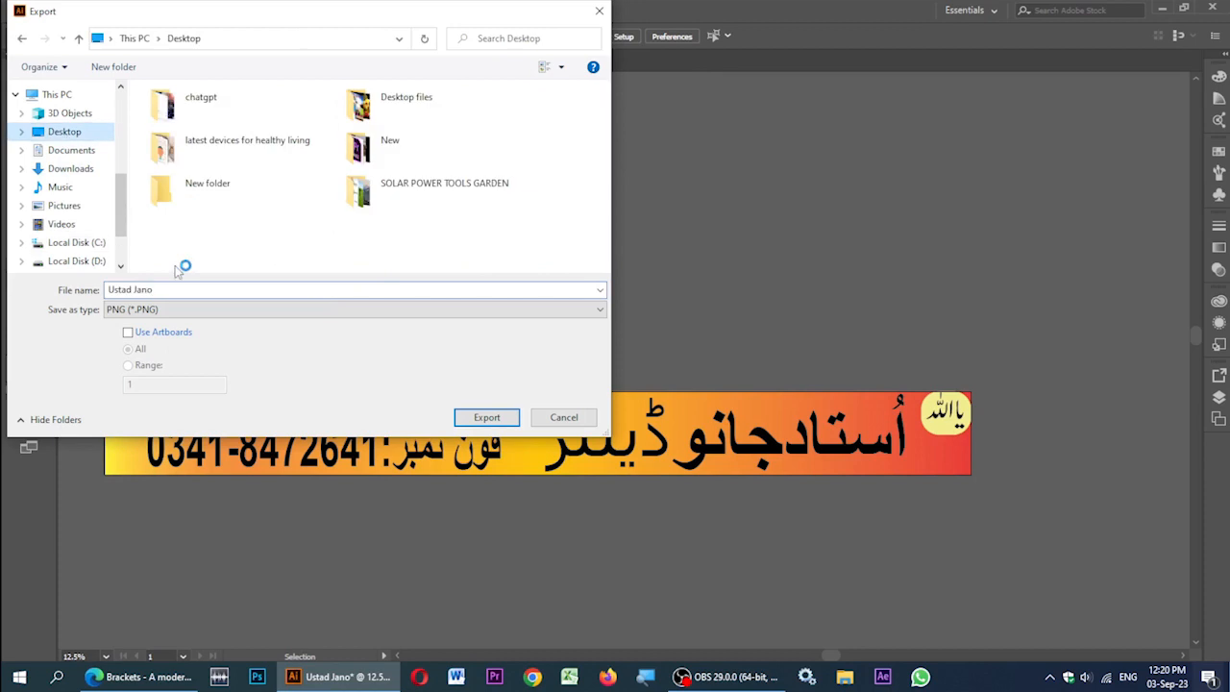
click(202, 309)
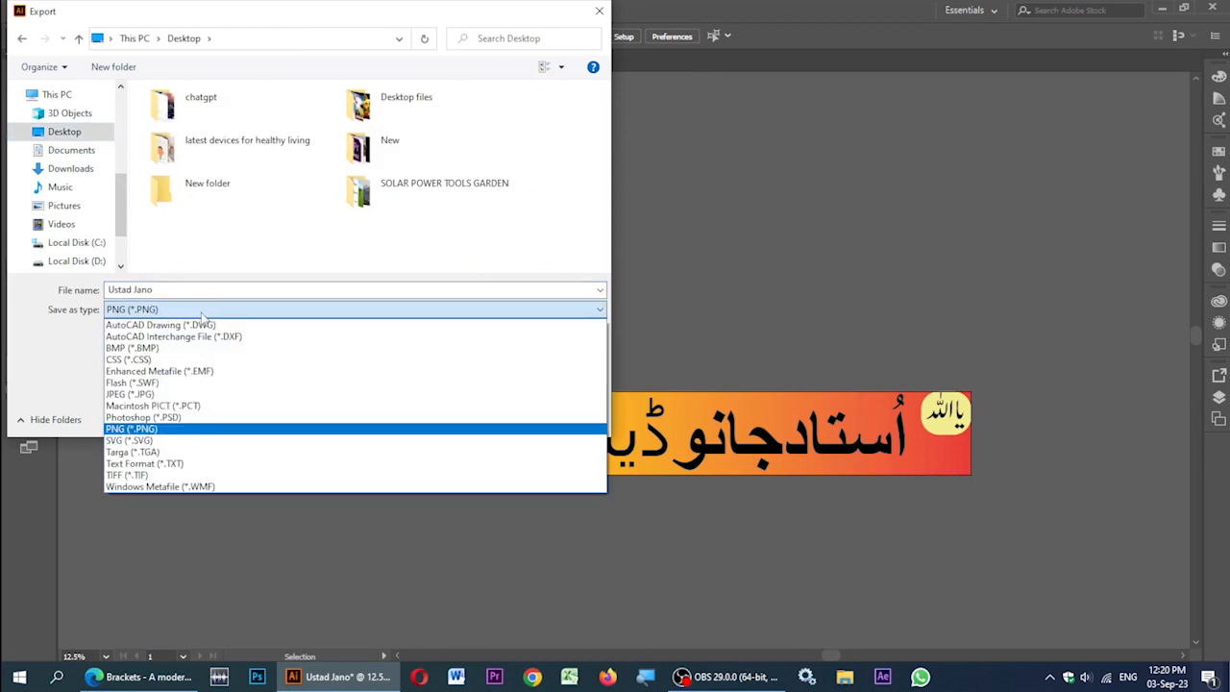
click(203, 313)
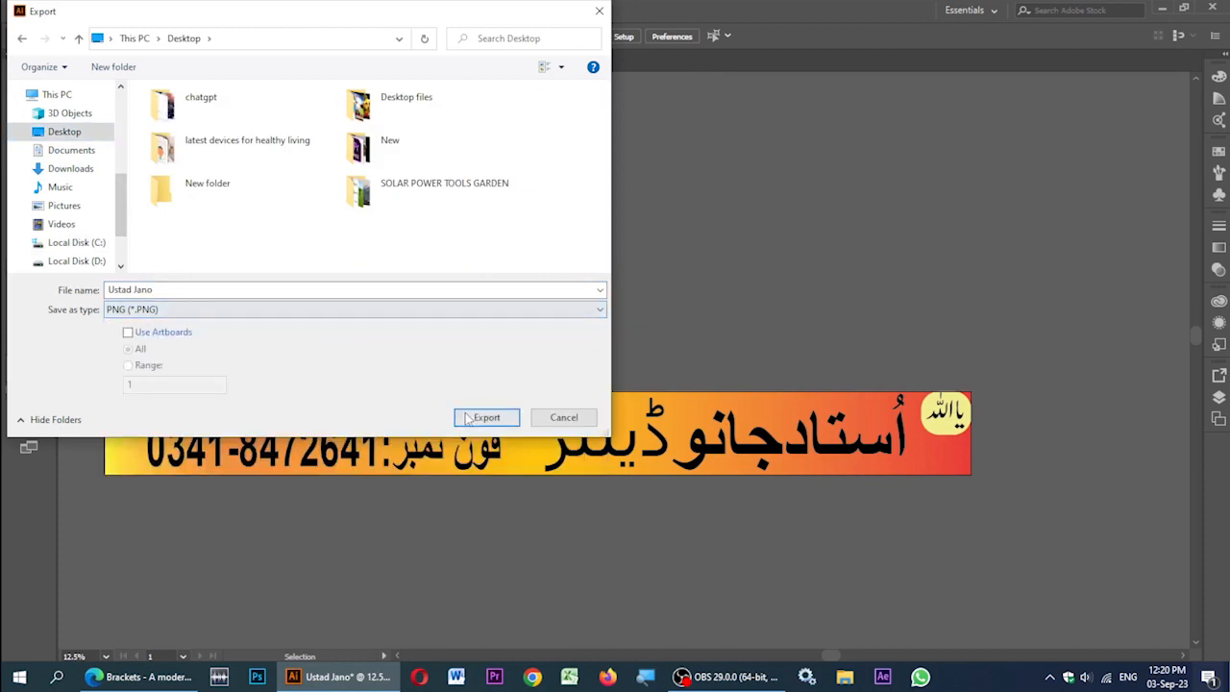
click(136, 336)
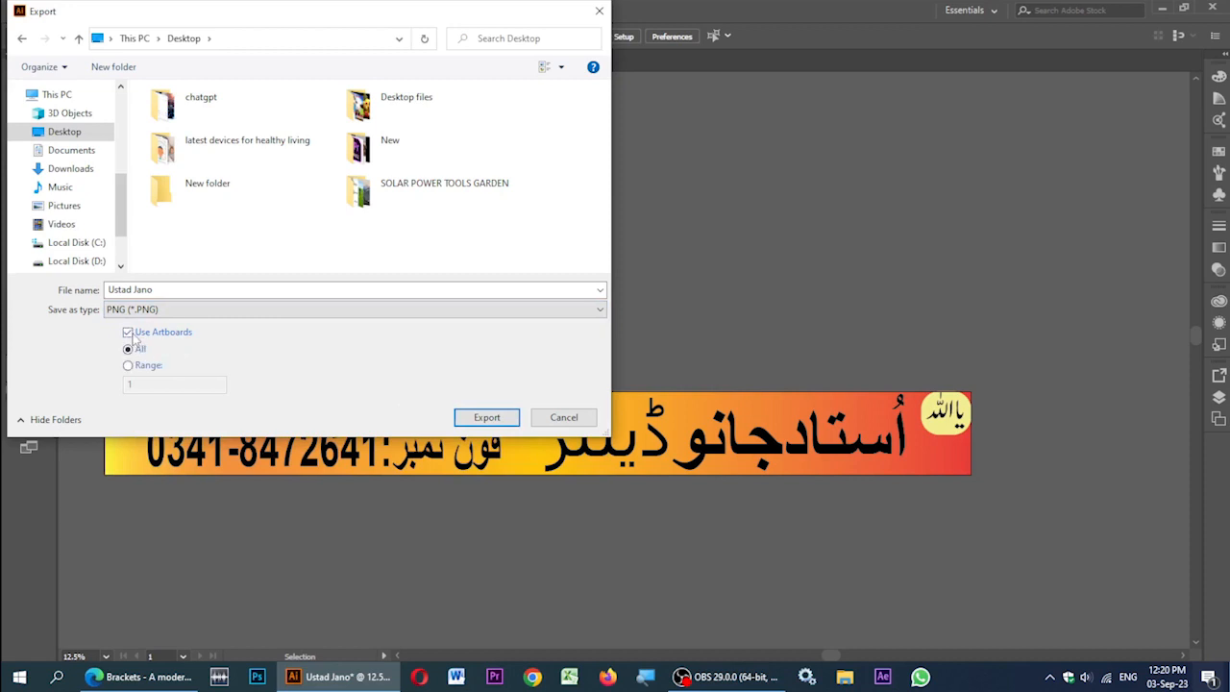
click(486, 418)
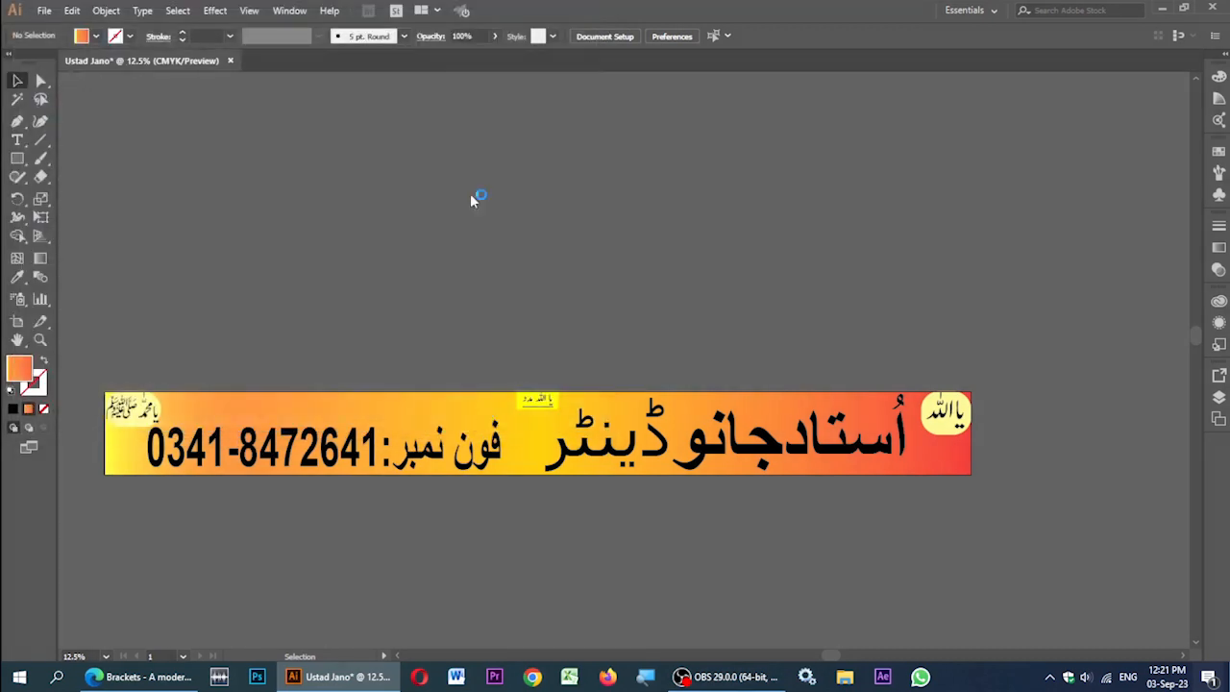
click(629, 603)
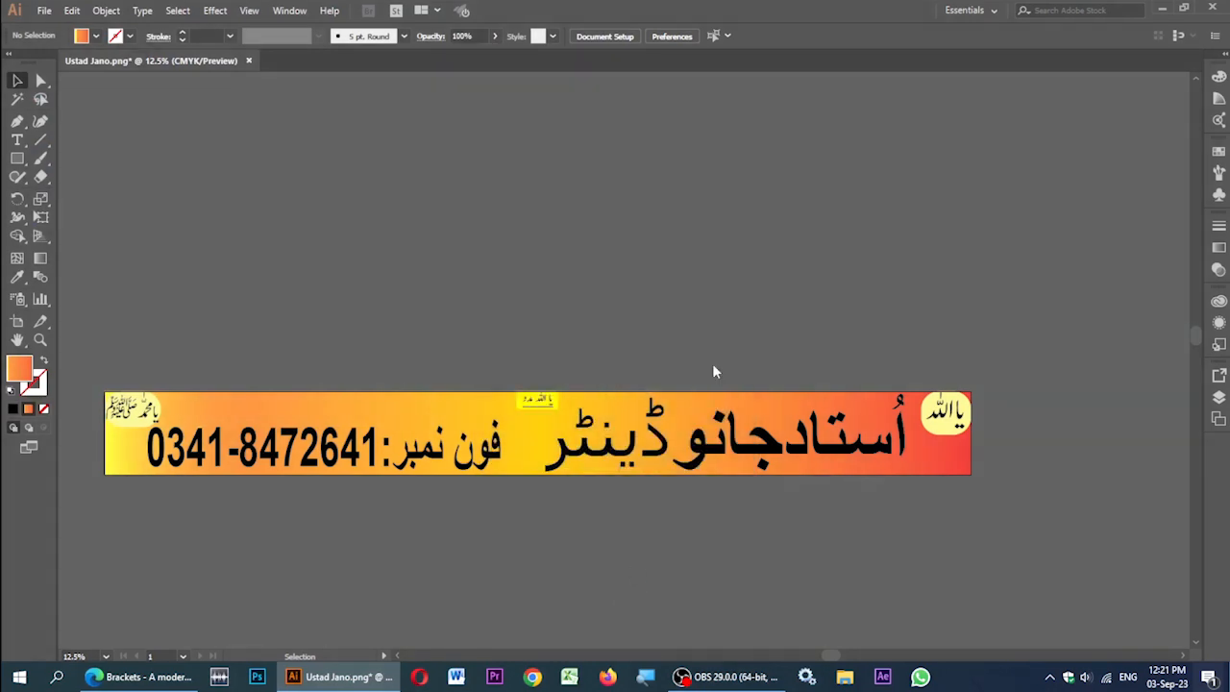
Step: Open Ustad Jano-01.png from the desktop in Photos and dismiss the Clipchamp promotion
key(super+d)
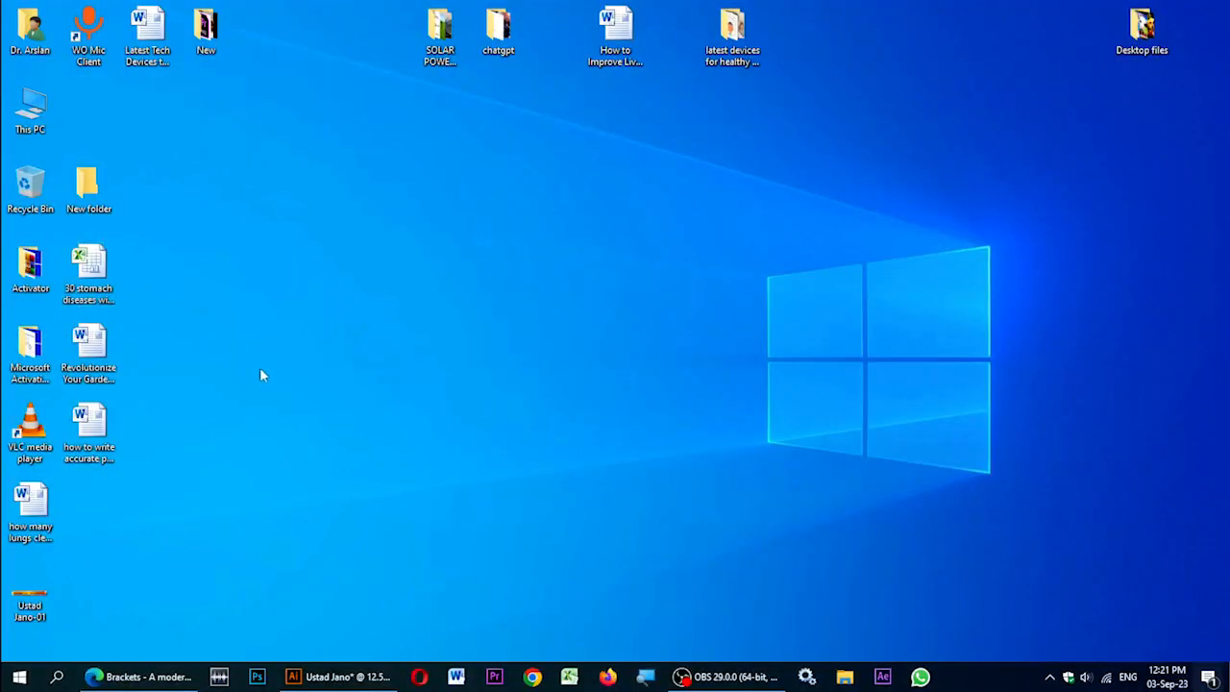
double_click(29, 595)
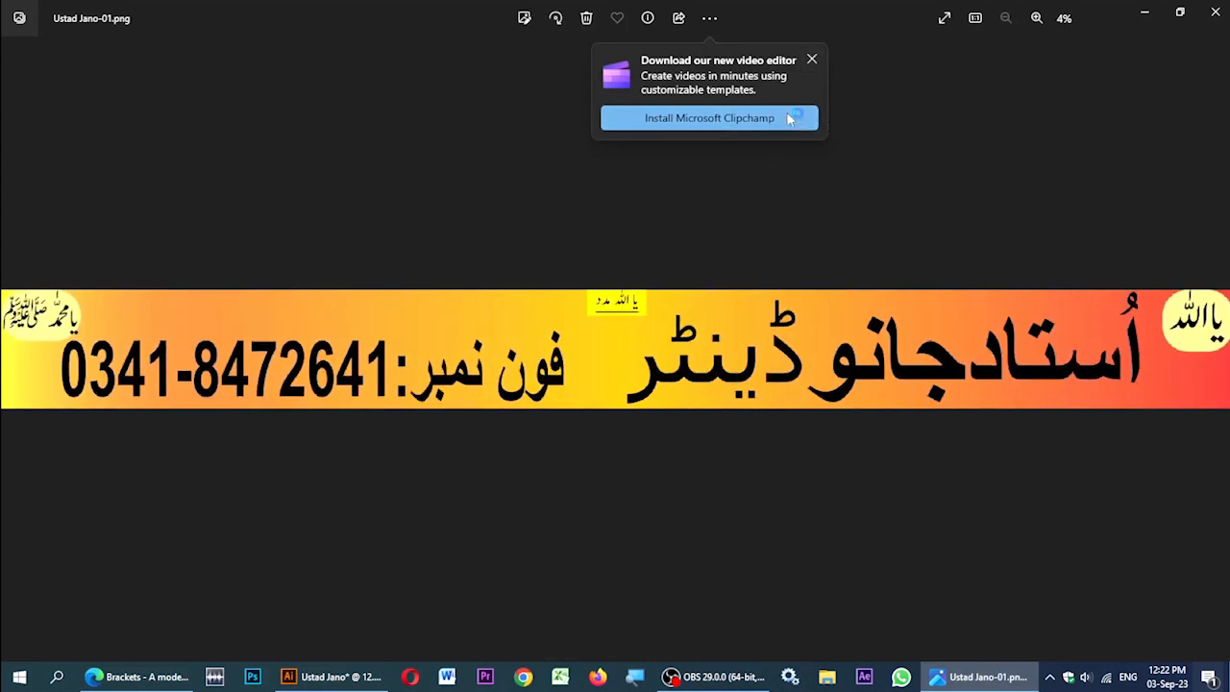
click(811, 62)
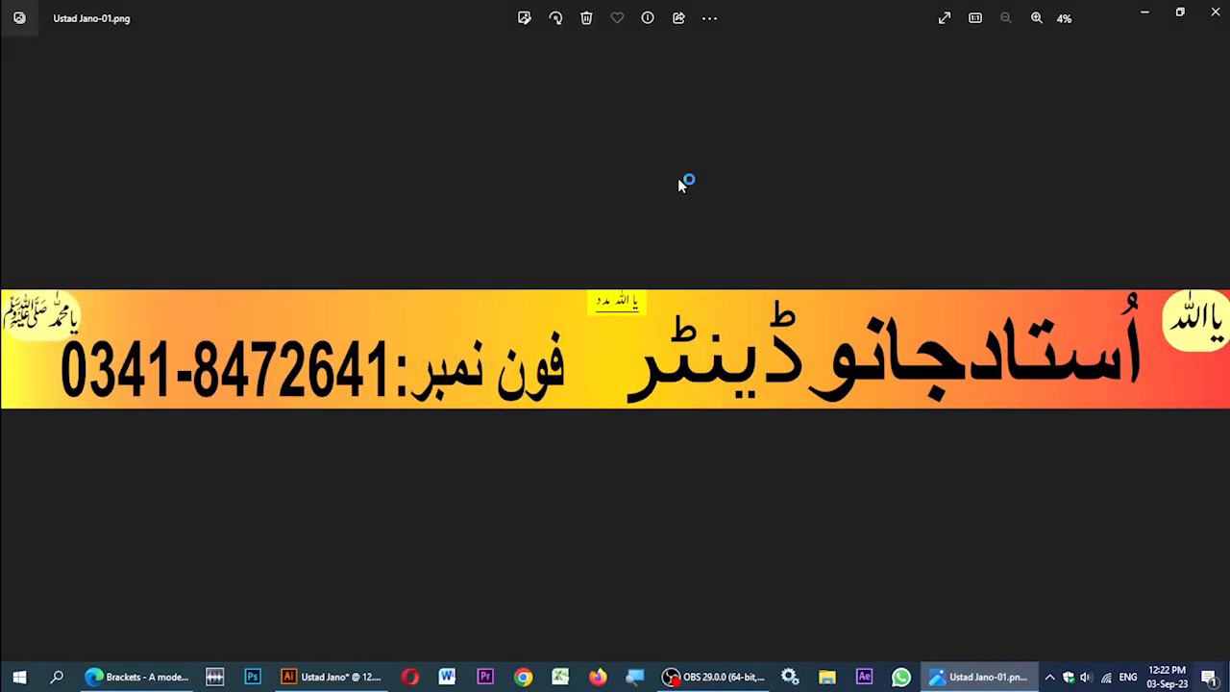